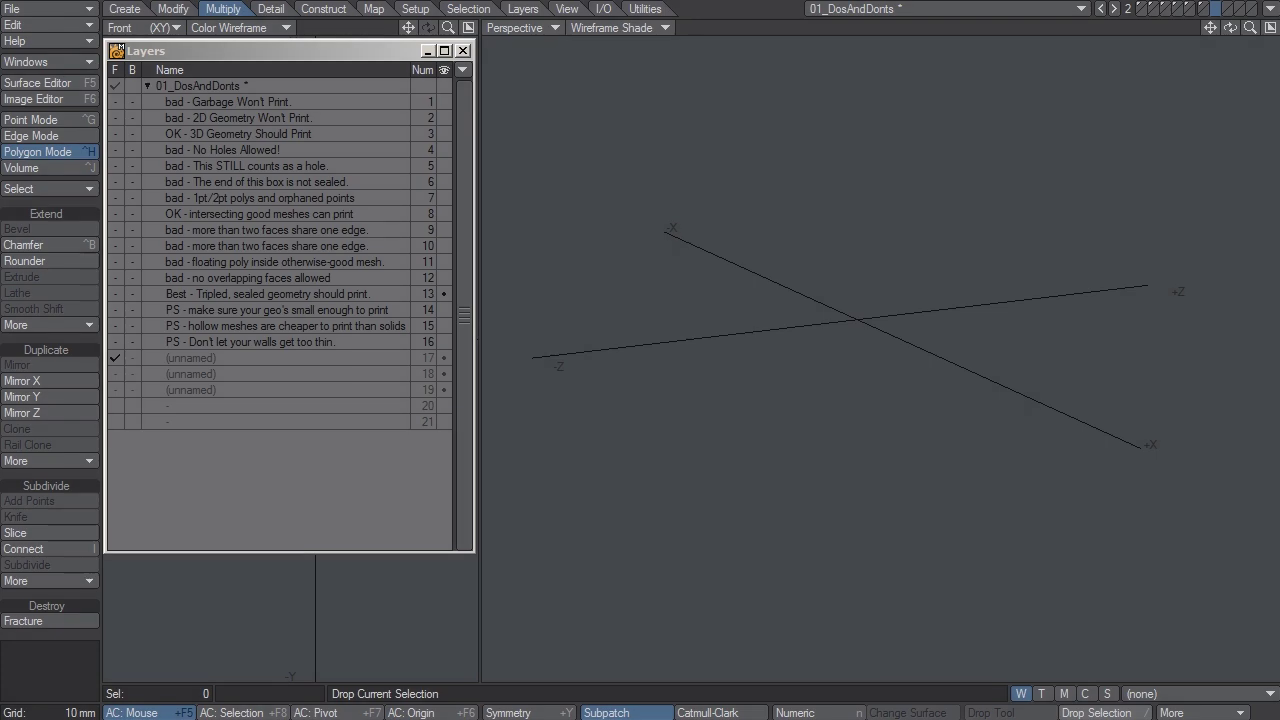
- Step through layers 1–3: the jagged garbage mesh, the flat 2D plane and the printable 3D box
click(299, 102)
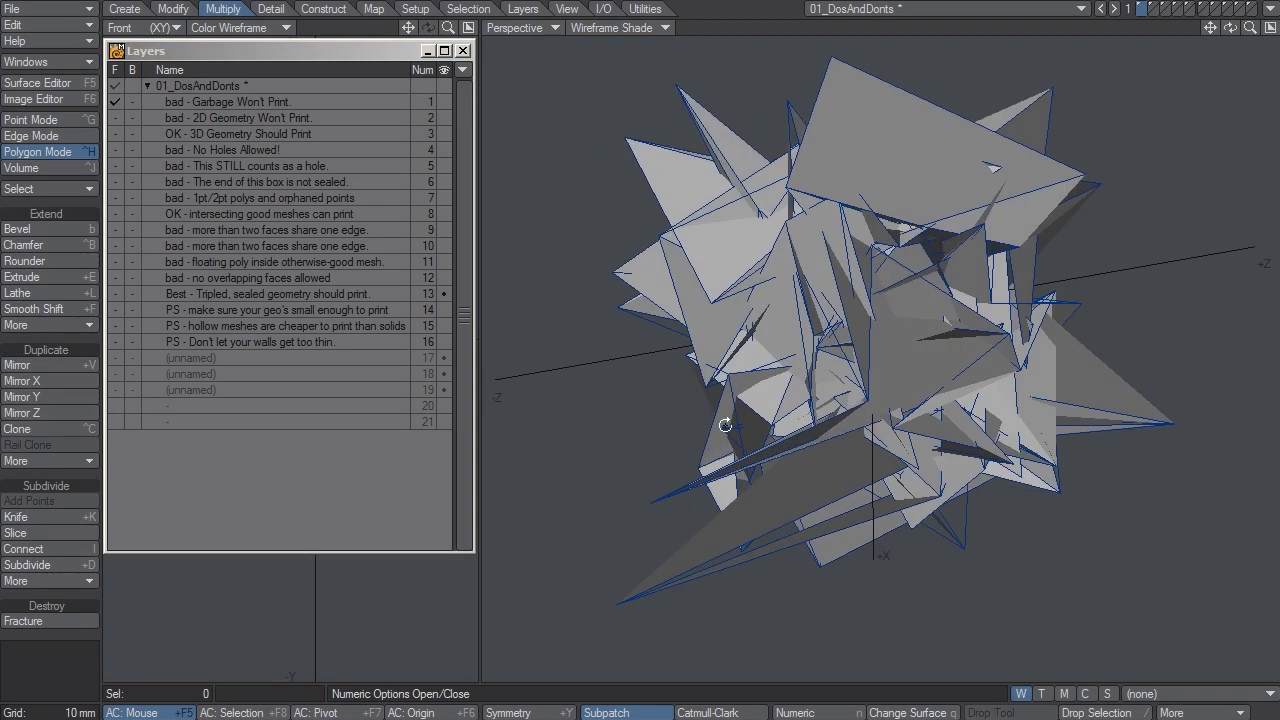
mouse_move(725, 425)
alt+mouse_down()
mouse_move(760, 400)
mouse_move(960, 364)
mouse_move(790, 348)
mouse_move(871, 349)
mouse_move(851, 217)
mouse_move(894, 329)
mouse_move(811, 457)
mouse_move(911, 351)
mouse_move(852, 236)
mouse_move(790, 388)
mouse_move(897, 303)
mouse_move(890, 387)
mouse_move(966, 306)
mouse_move(905, 285)
mouse_move(811, 409)
mouse_move(880, 420)
mouse_move(872, 405)
alt+mouse_up()
click(300, 118)
click(274, 131)
- Thicken layer 4's open 'No Holes Allowed' slab into a solid with the Thicken tool
click(277, 152)
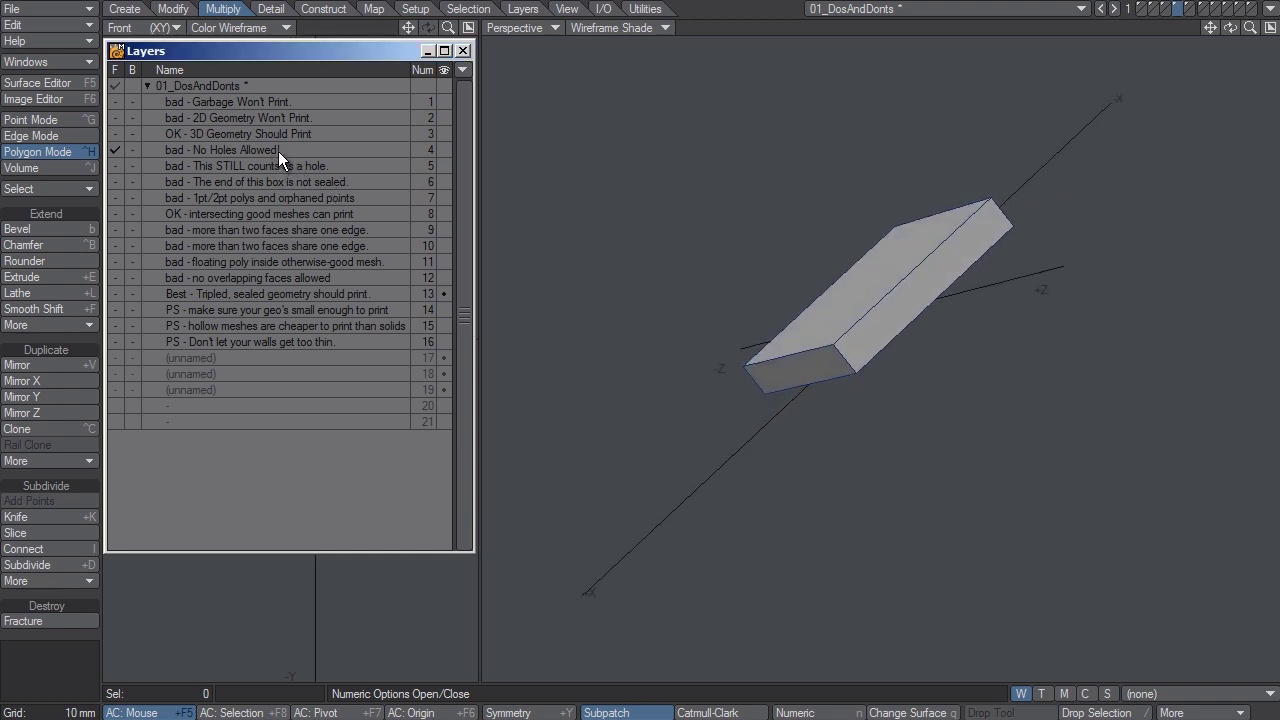
alt+drag(720, 413, 723, 382)
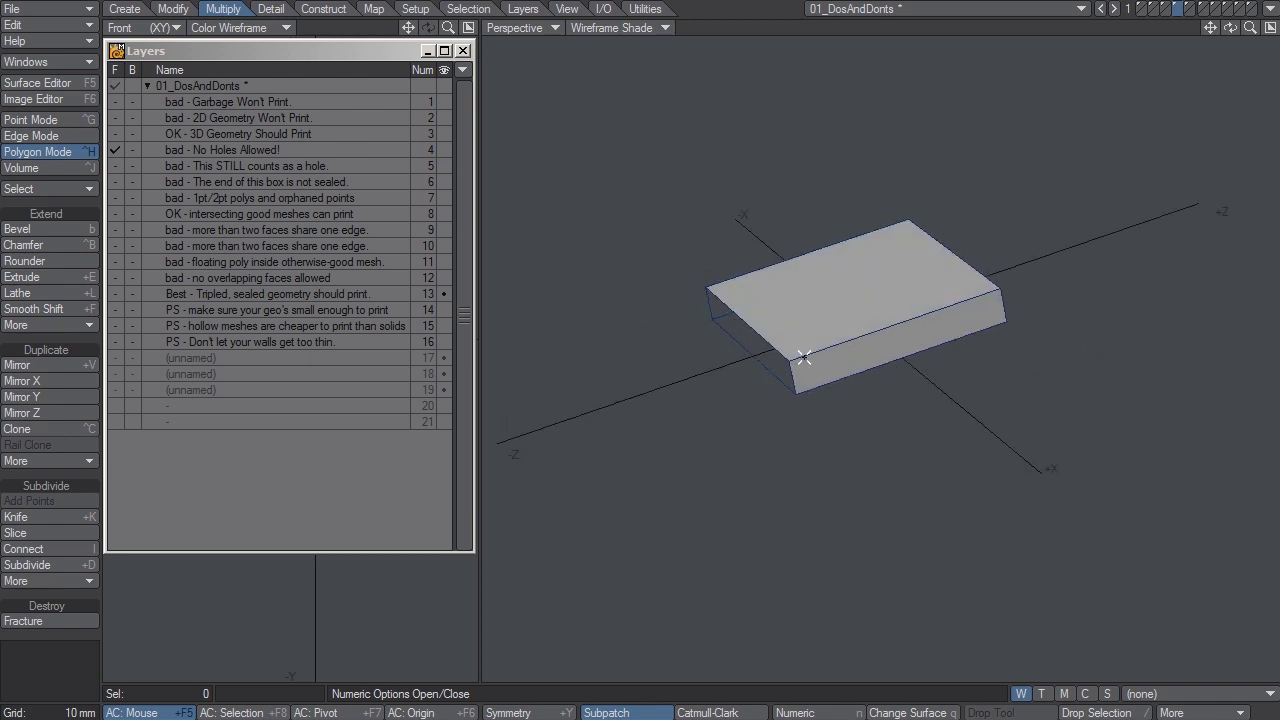
alt+drag(781, 419, 814, 359)
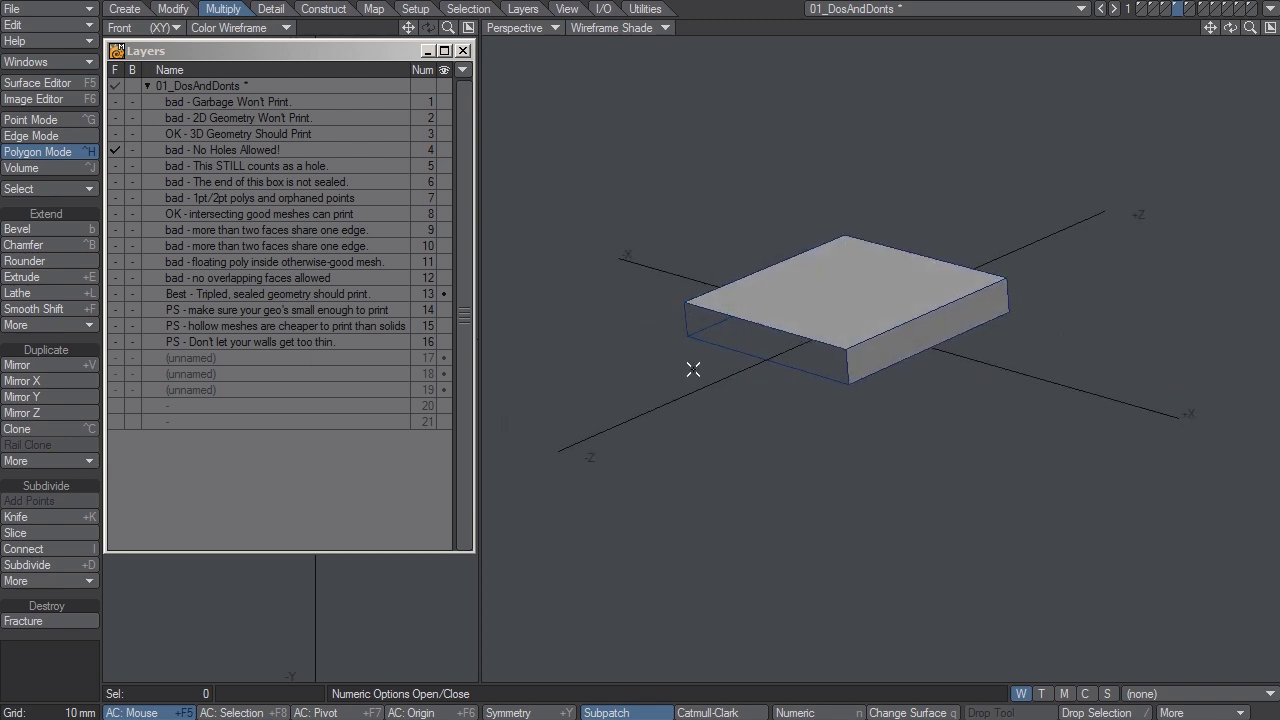
click(72, 322)
click(73, 320)
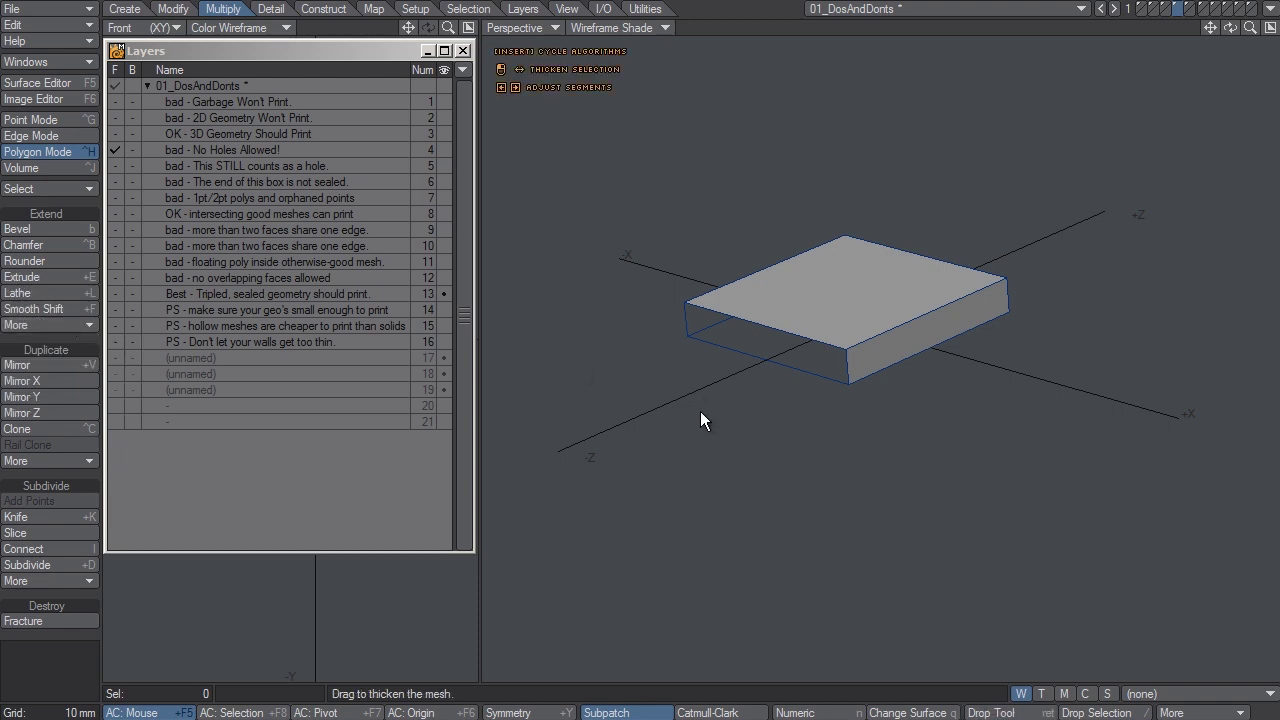
drag(700, 411, 850, 410)
- Inspect layer 5's 'This STILL counts as a hole' box up close, then bring up layer 6
click(268, 168)
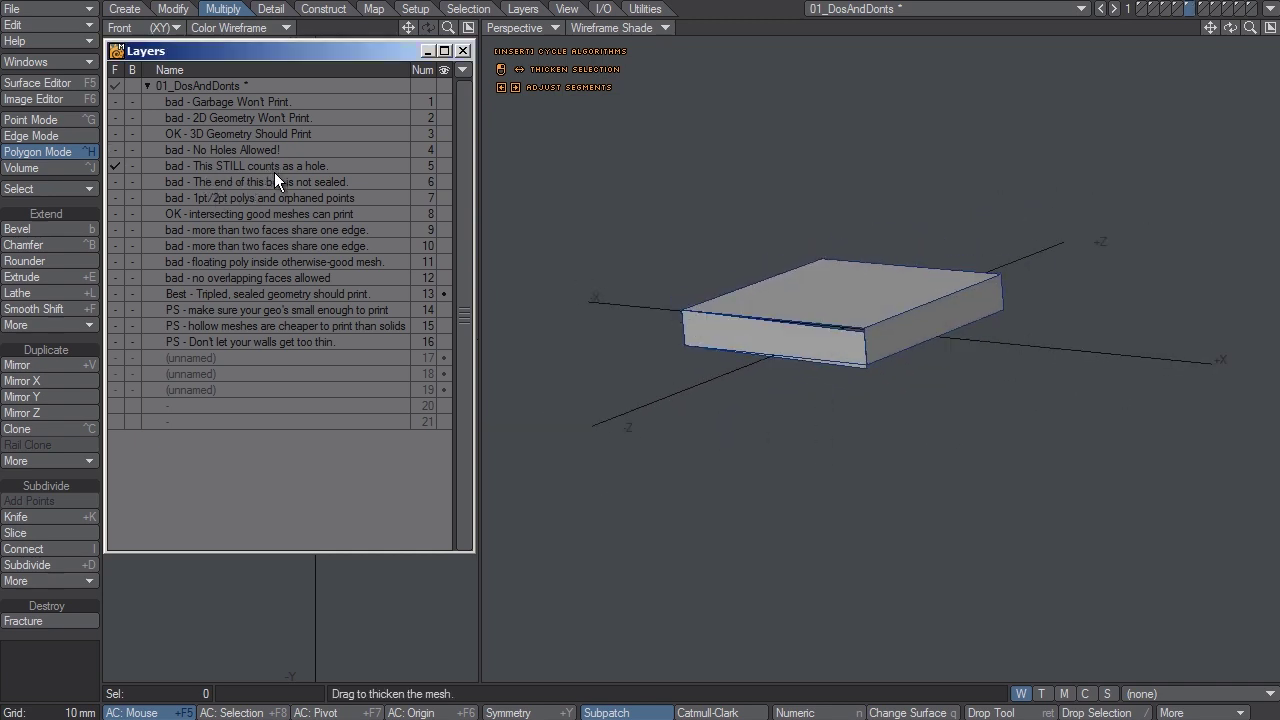
alt+drag(977, 334, 915, 398)
scroll(915, 398, up, 3)
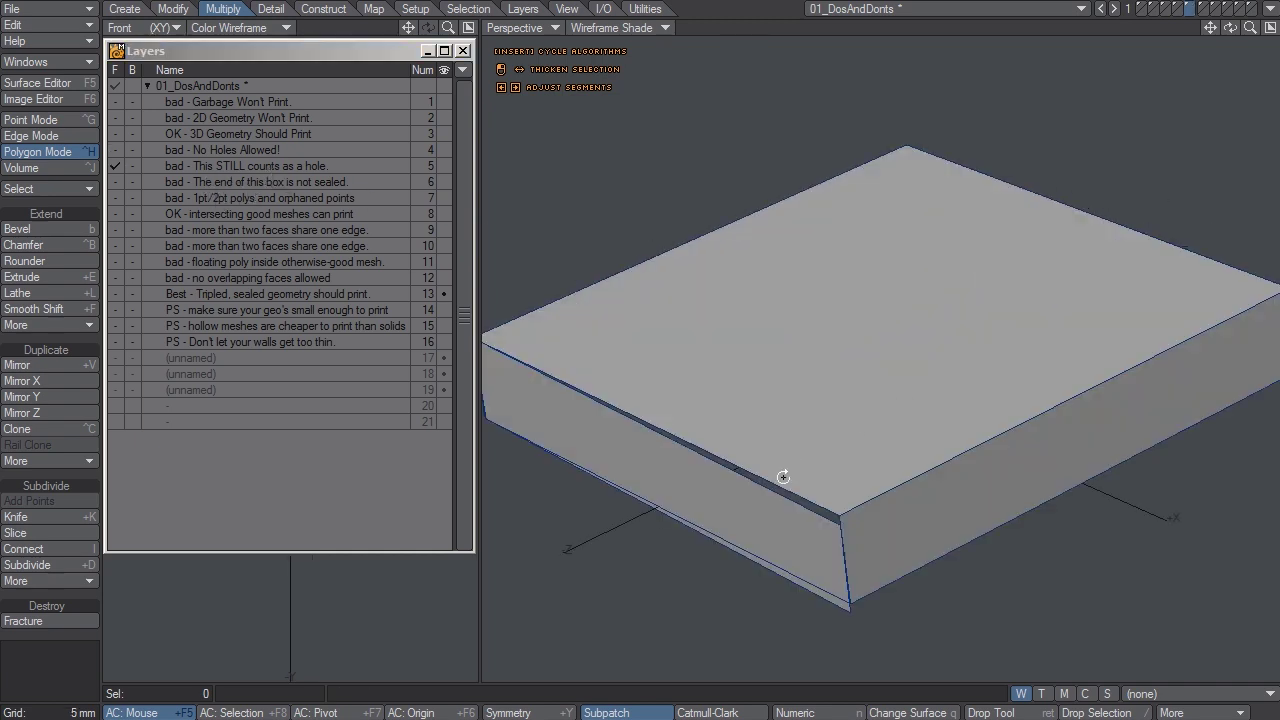
alt+drag(789, 477, 803, 381)
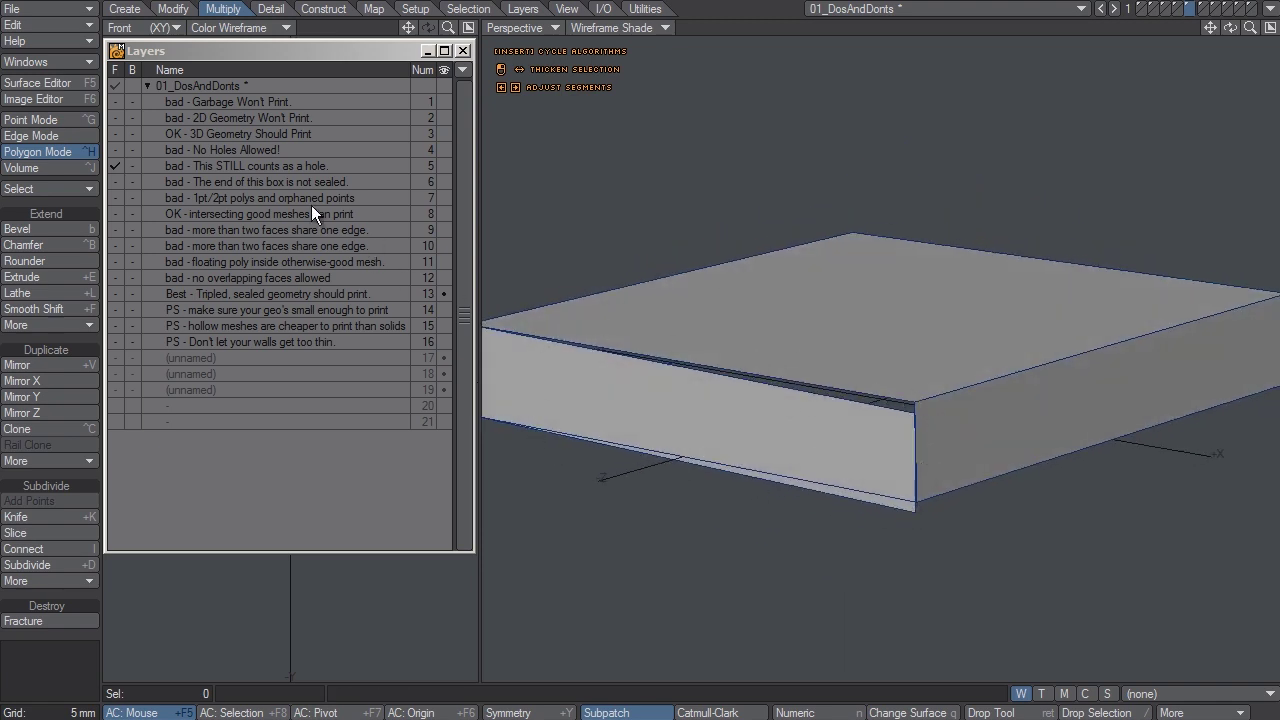
click(332, 181)
- Pull the unsealed box's front end face away to show it is detached, then undo the move
key(space)
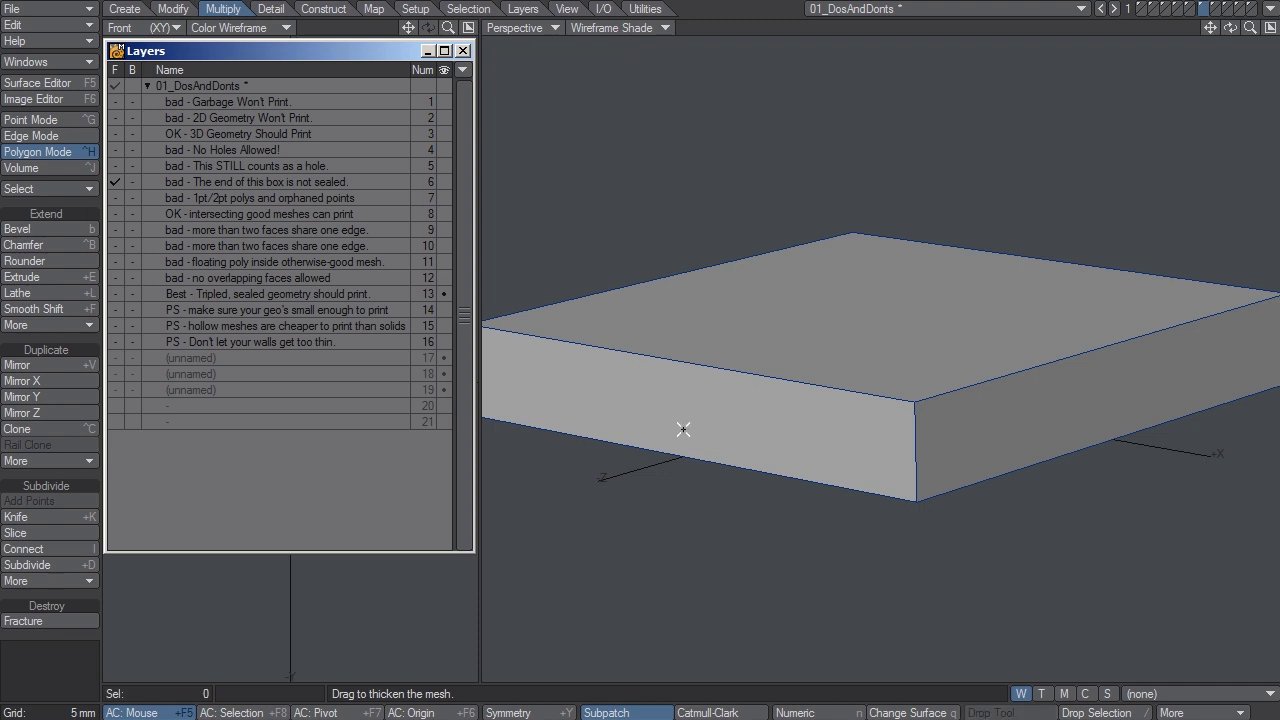
click(718, 449)
key(t)
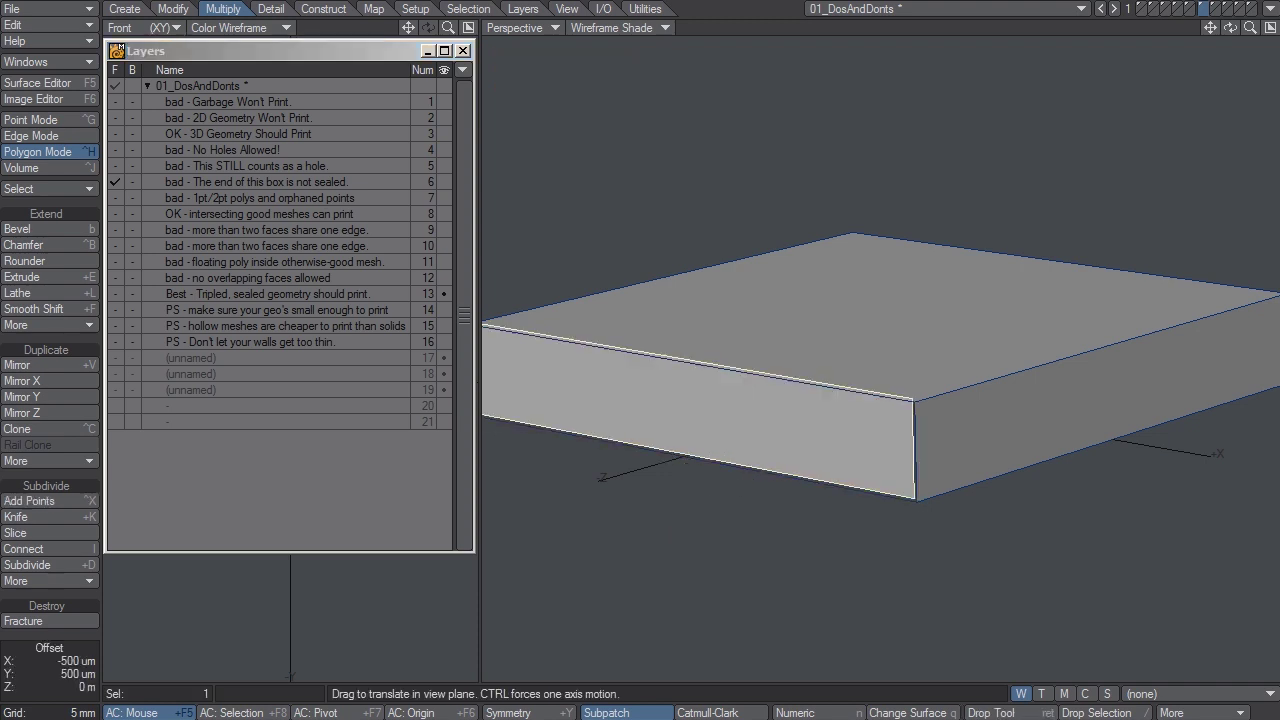
drag(733, 484, 1033, 214)
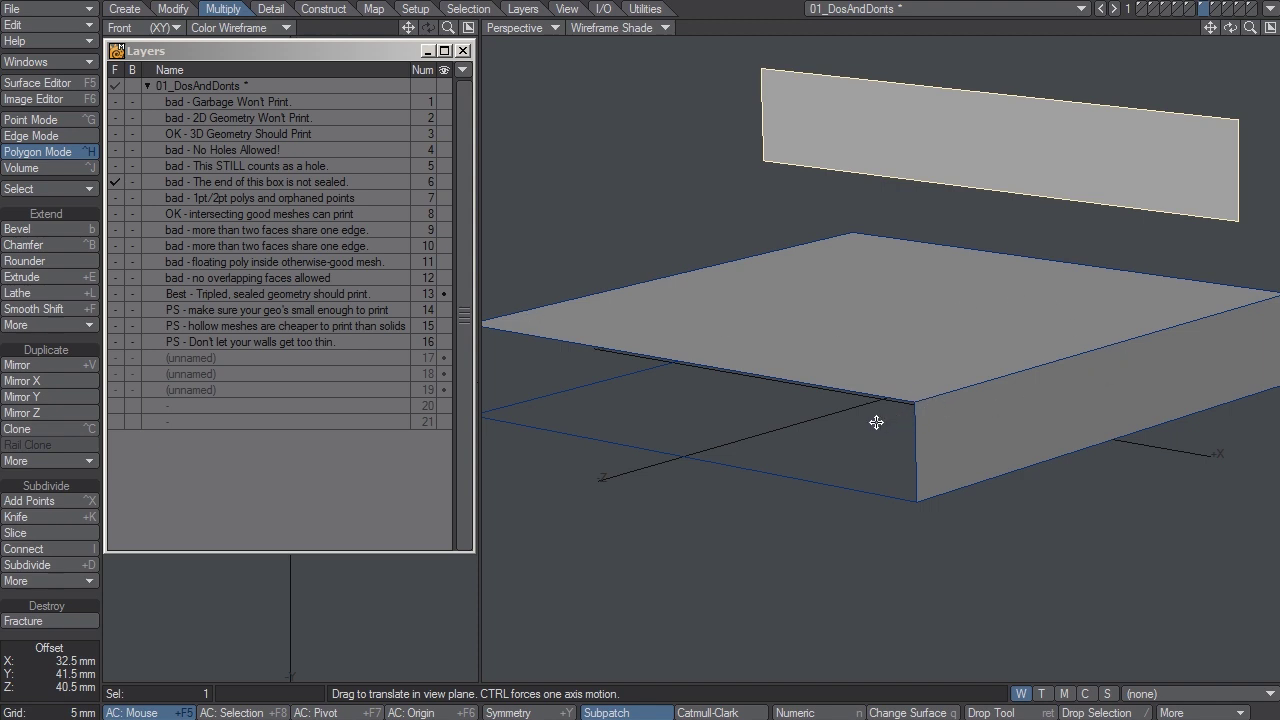
key(u)
key(Return)
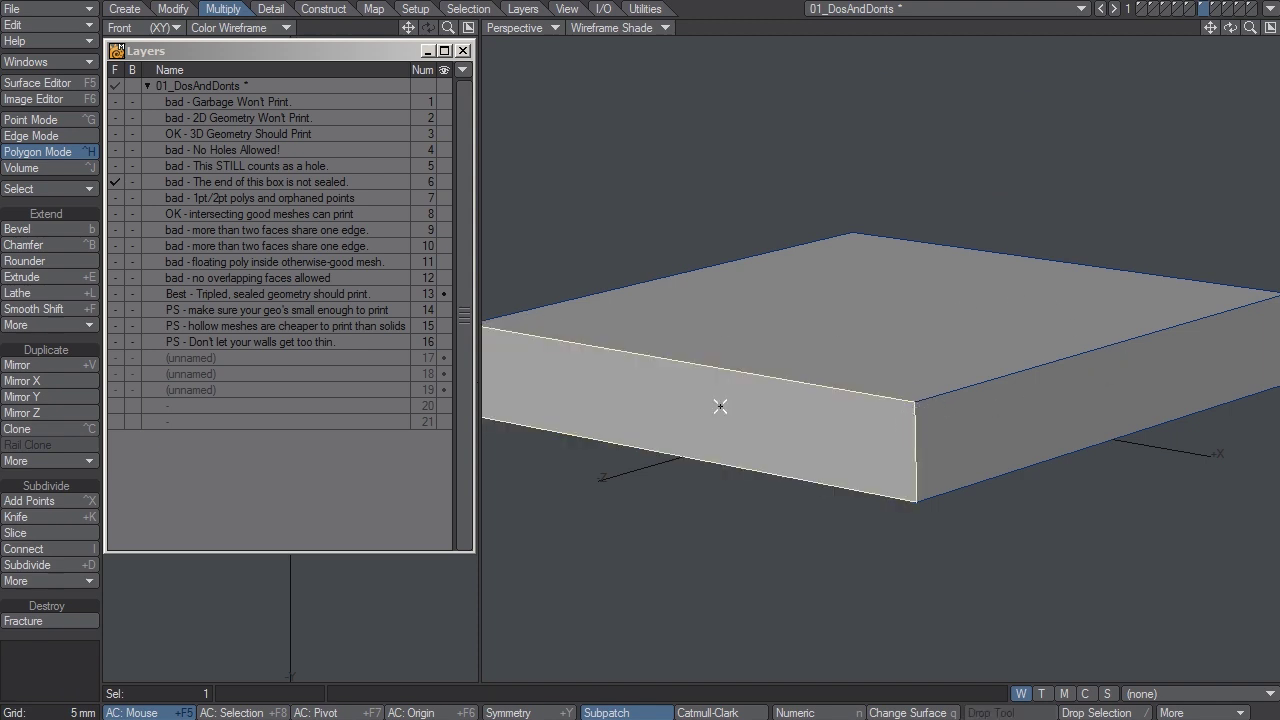
- Reveal layer 7's orphaned points and 1pt/2pt polys in Wireframe, then return to Wireframe Shade
click(248, 197)
alt+drag(883, 311, 839, 338)
click(612, 27)
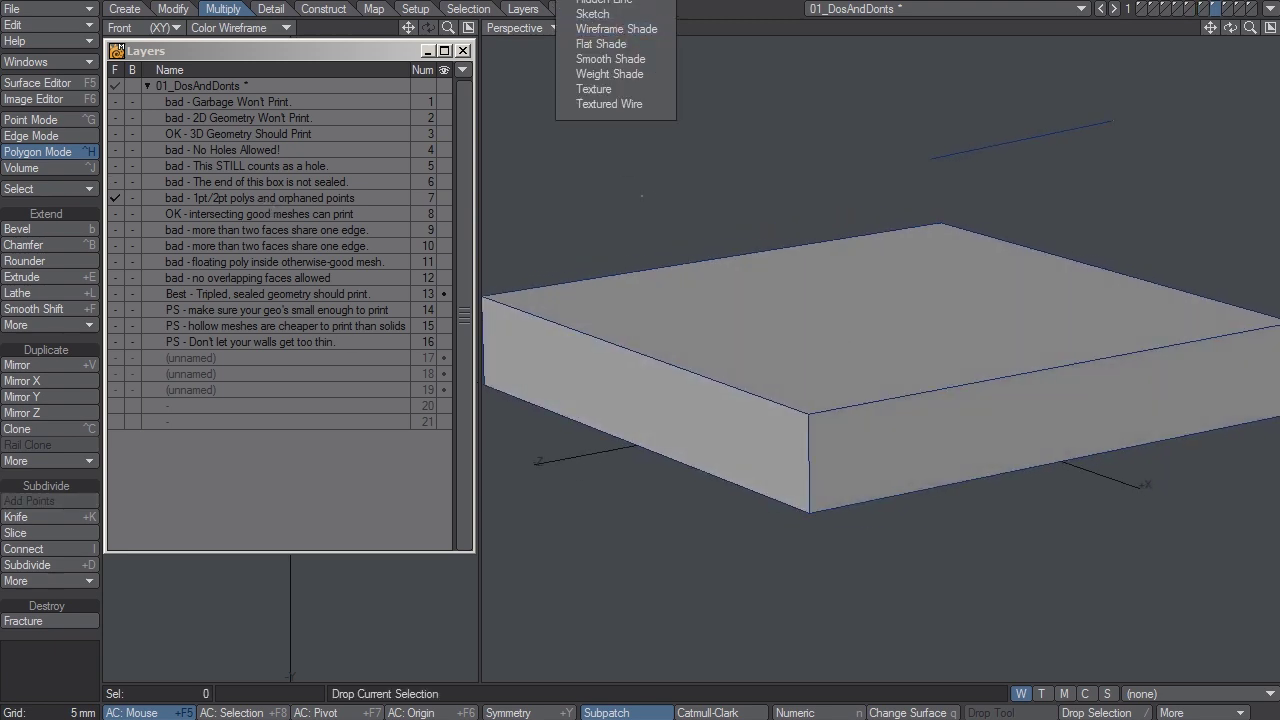
click(602, 16)
alt+drag(857, 251, 796, 272)
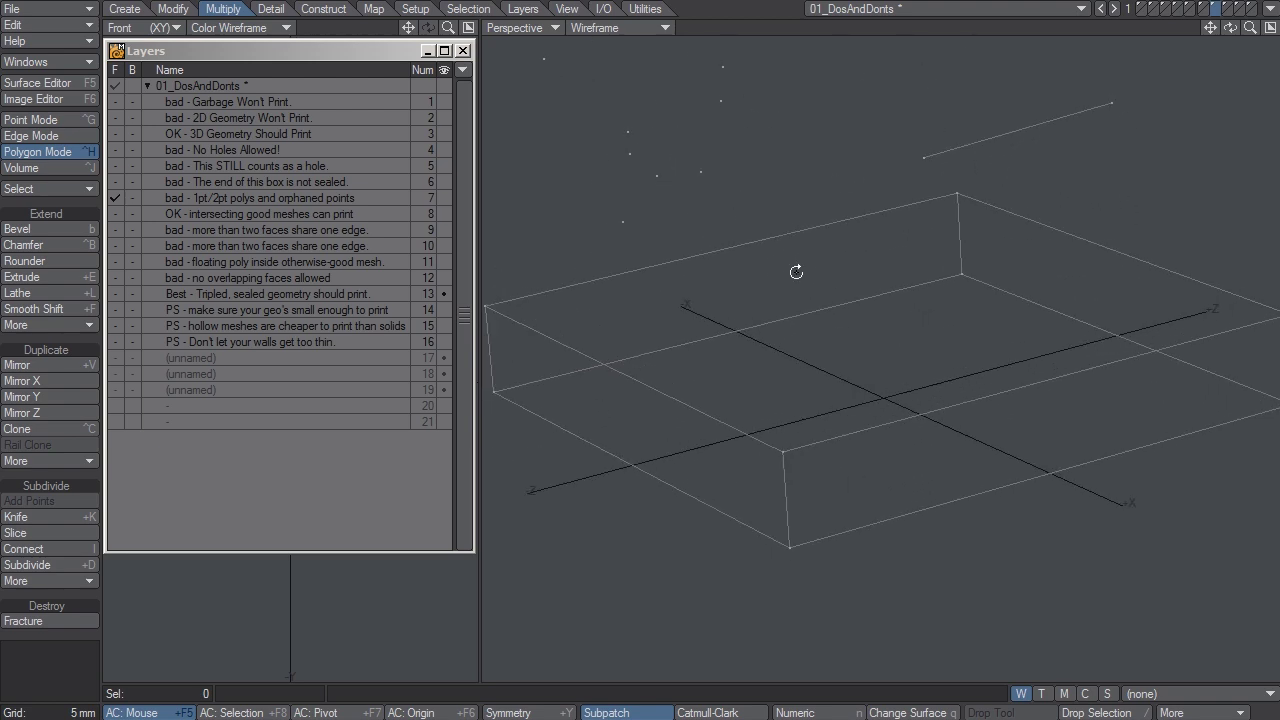
click(619, 27)
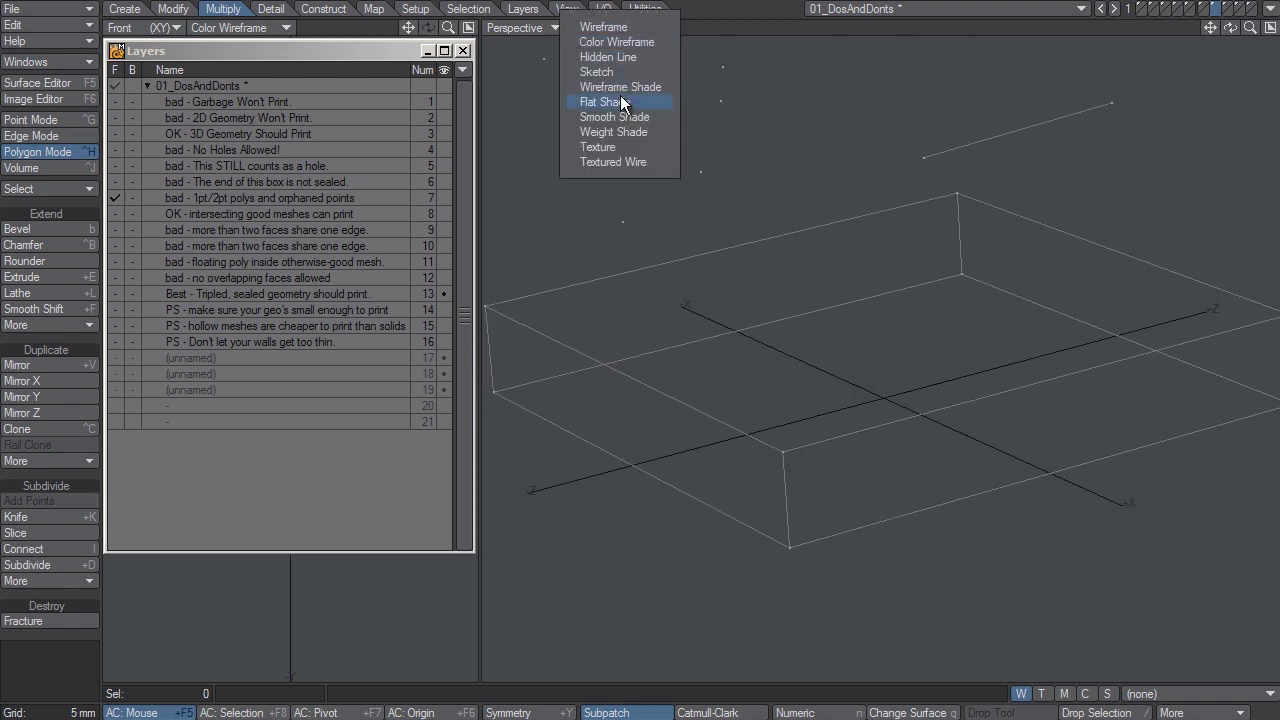
click(636, 89)
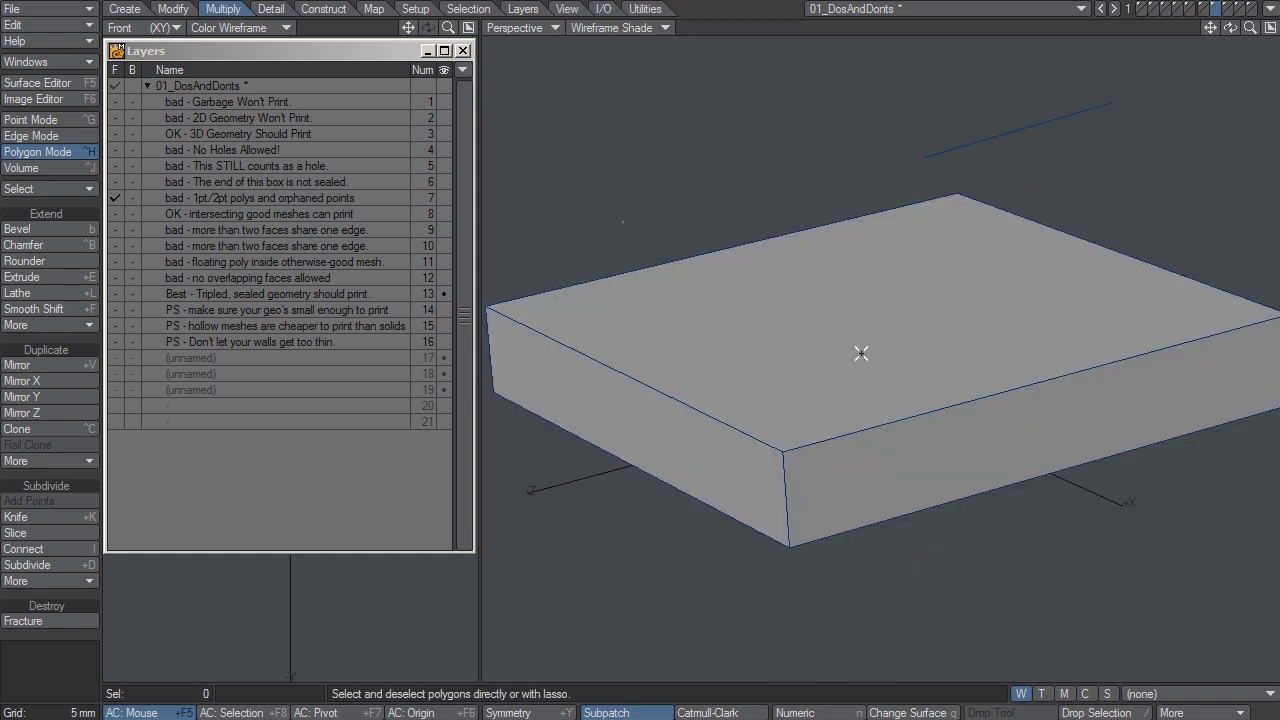
click(279, 214)
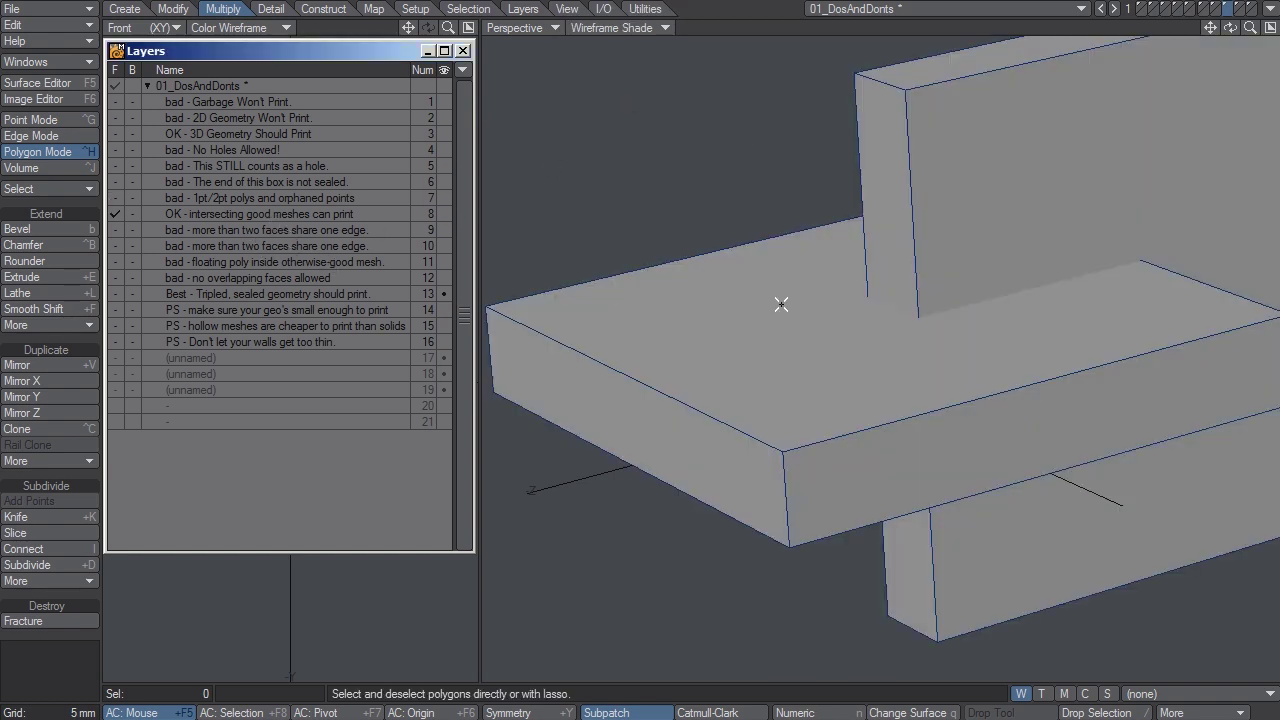
- Fit and orbit layer 8's intersecting boxes, then select layer 9's polygons meeting at the small cube's edge
key(a)
alt+drag(917, 354, 849, 399)
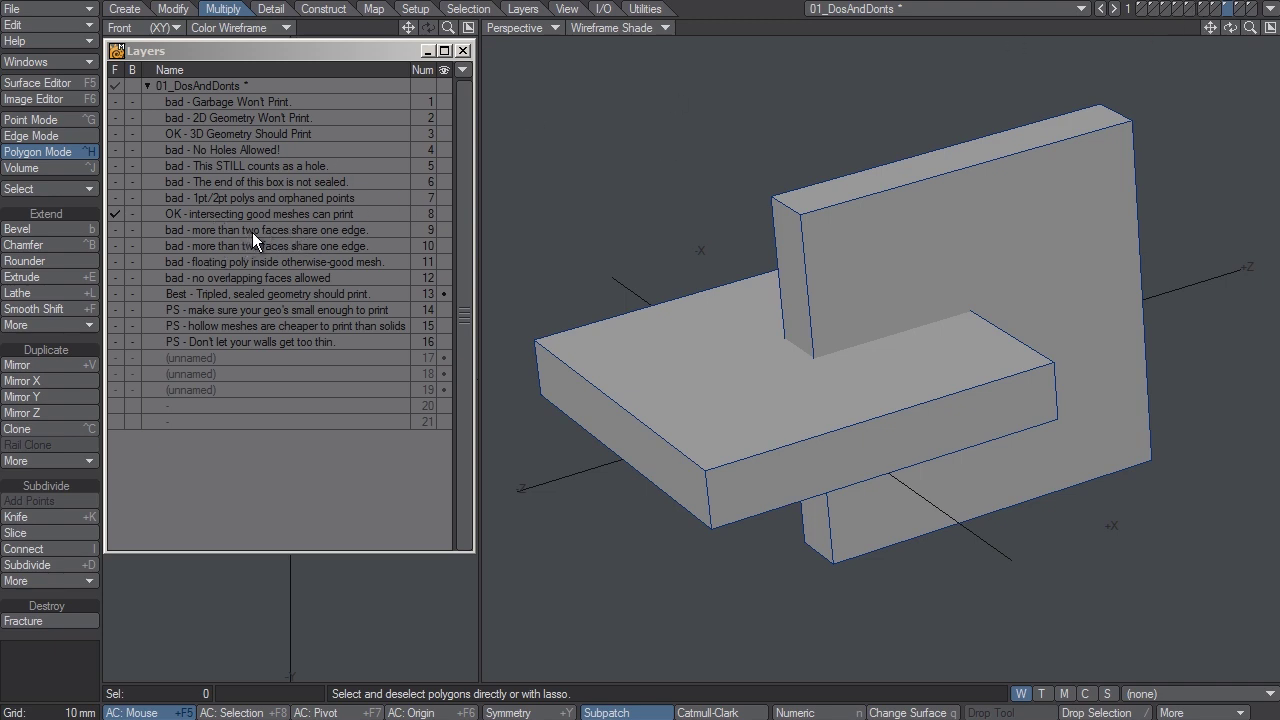
click(281, 229)
alt+drag(851, 349, 907, 395)
click(755, 495)
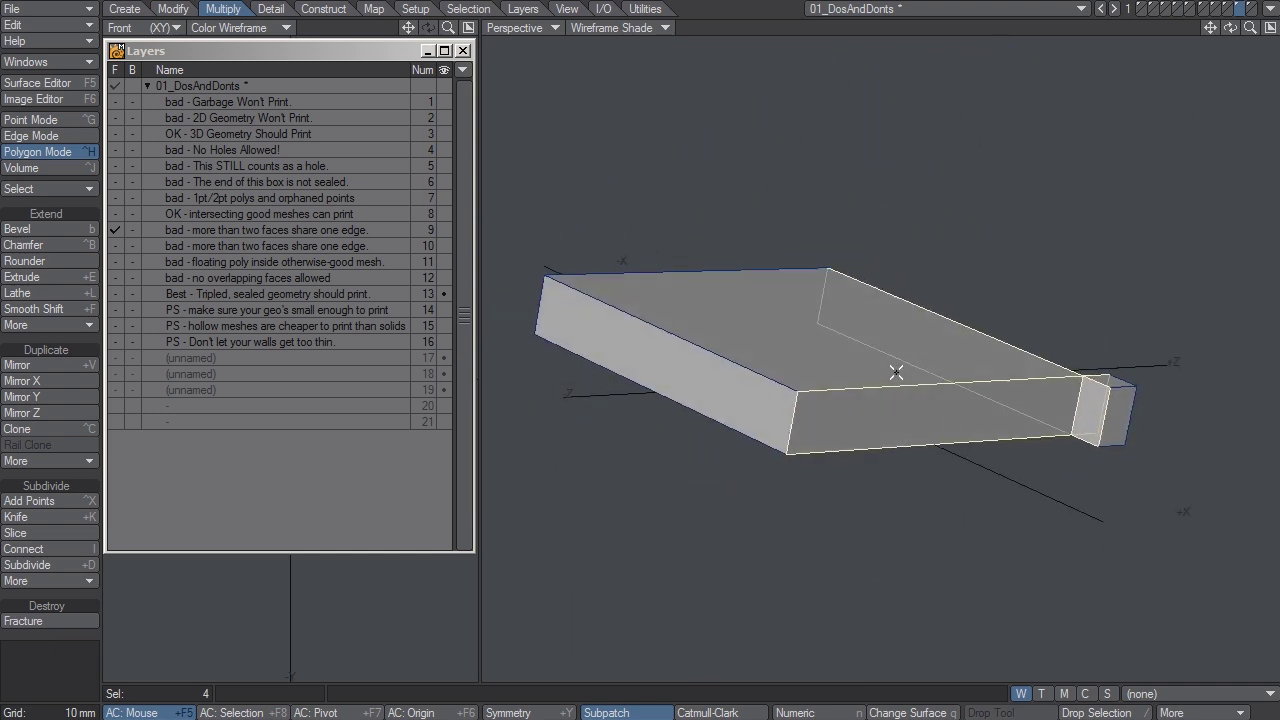
alt+drag(812, 356, 915, 398)
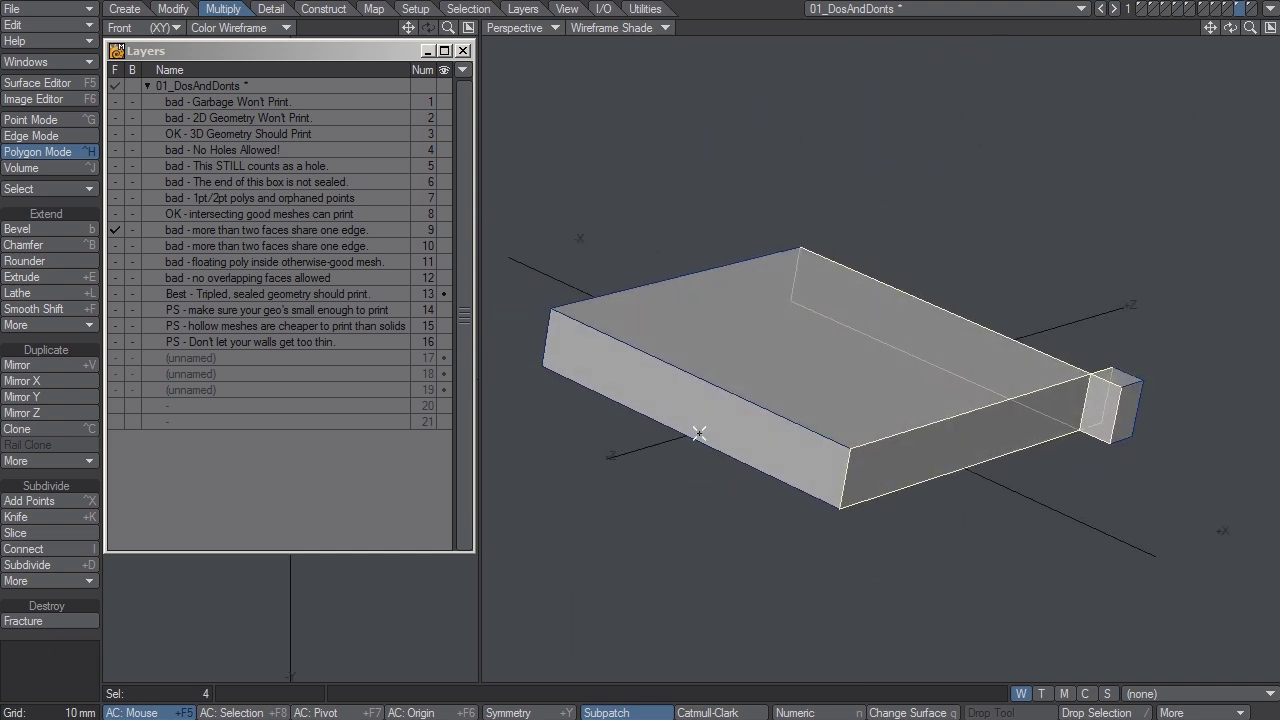
- Lasso the hidden internal face splitting layer 10's box in Wireframe, then restore Wireframe Shade
click(305, 249)
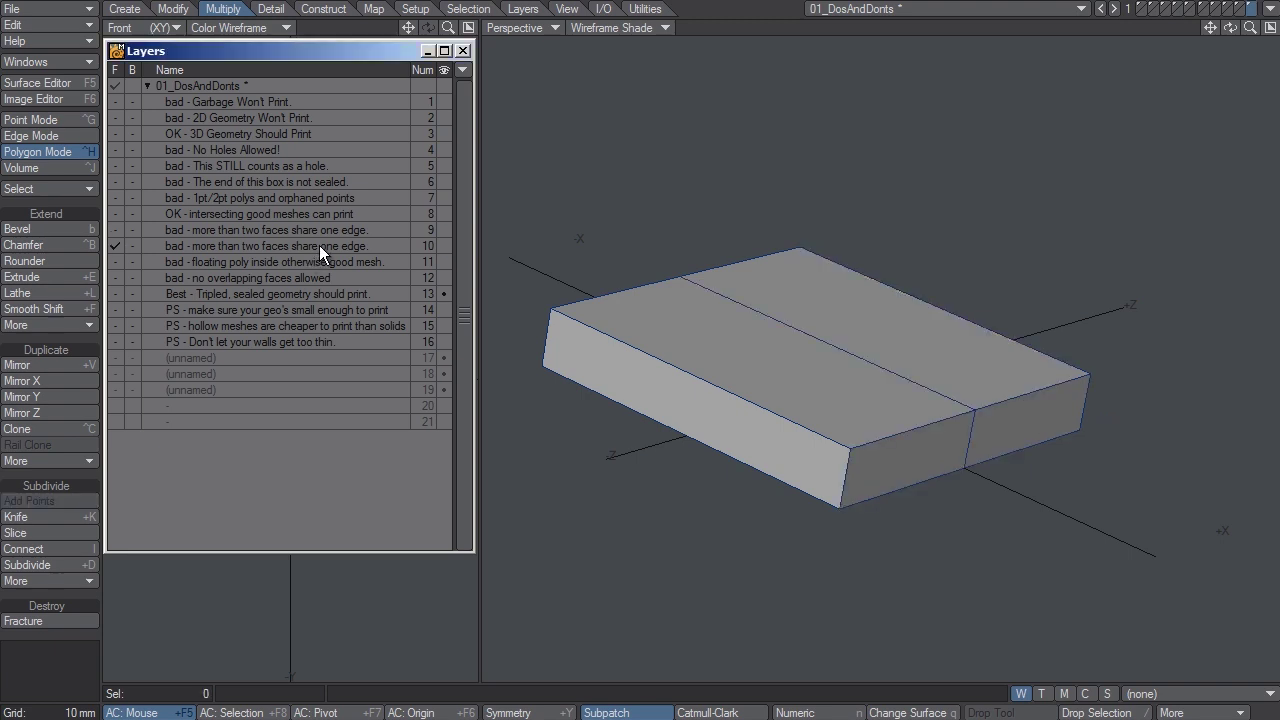
alt+drag(758, 336, 950, 271)
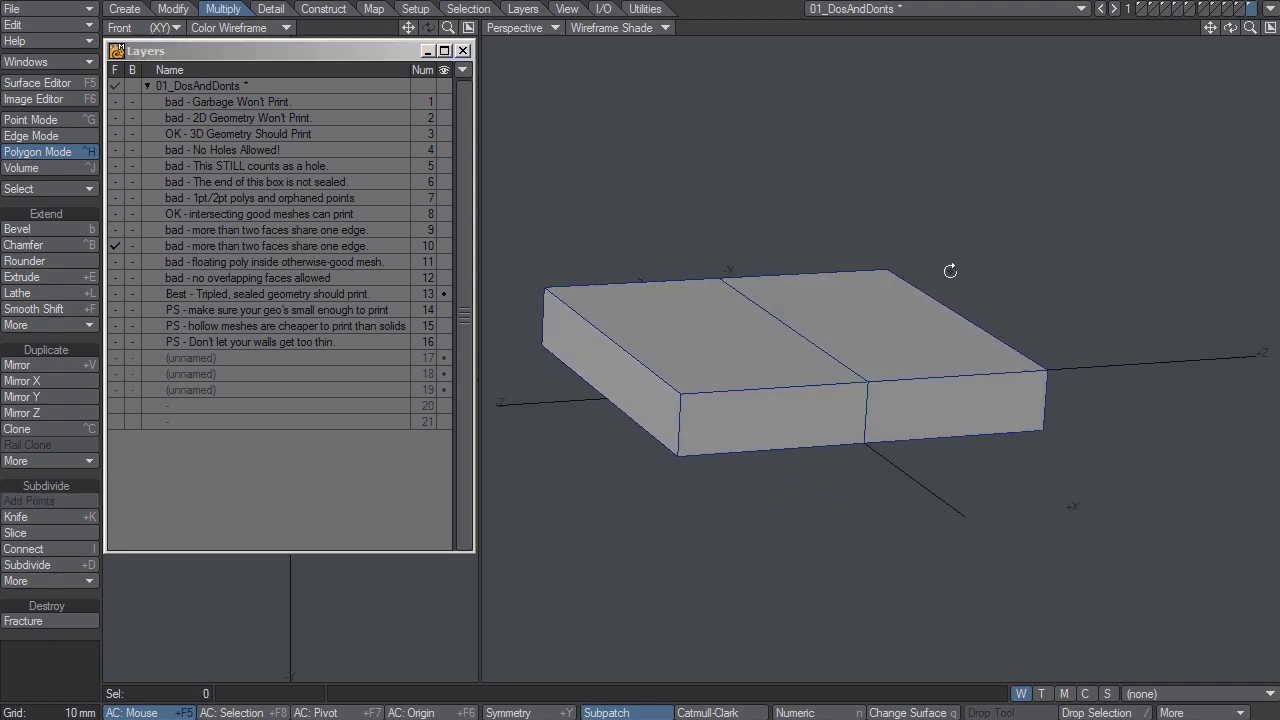
click(600, 27)
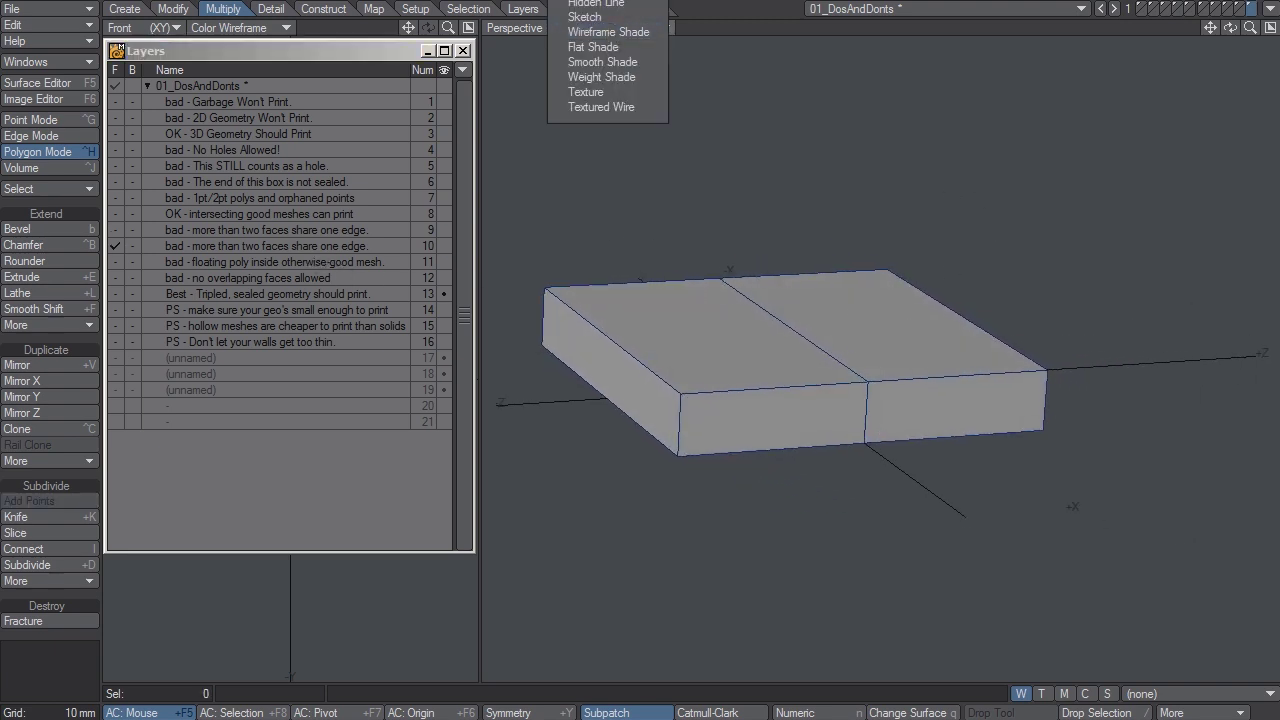
click(600, 26)
alt+drag(871, 337, 848, 354)
mouse_move(834, 292)
right_down()
mouse_move(646, 277)
mouse_move(840, 335)
right_up()
mouse_move(694, 334)
alt+mouse_down()
mouse_move(817, 455)
mouse_move(813, 371)
mouse_move(843, 351)
alt+mouse_up()
click(612, 27)
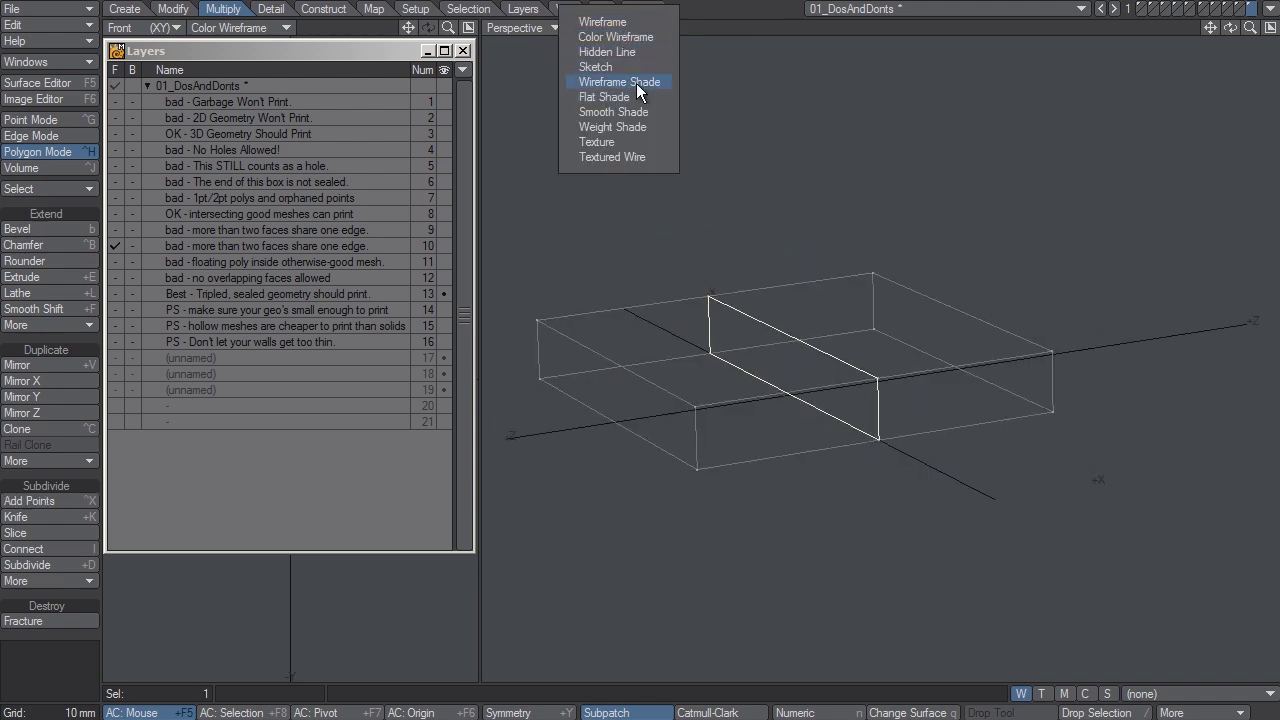
click(637, 82)
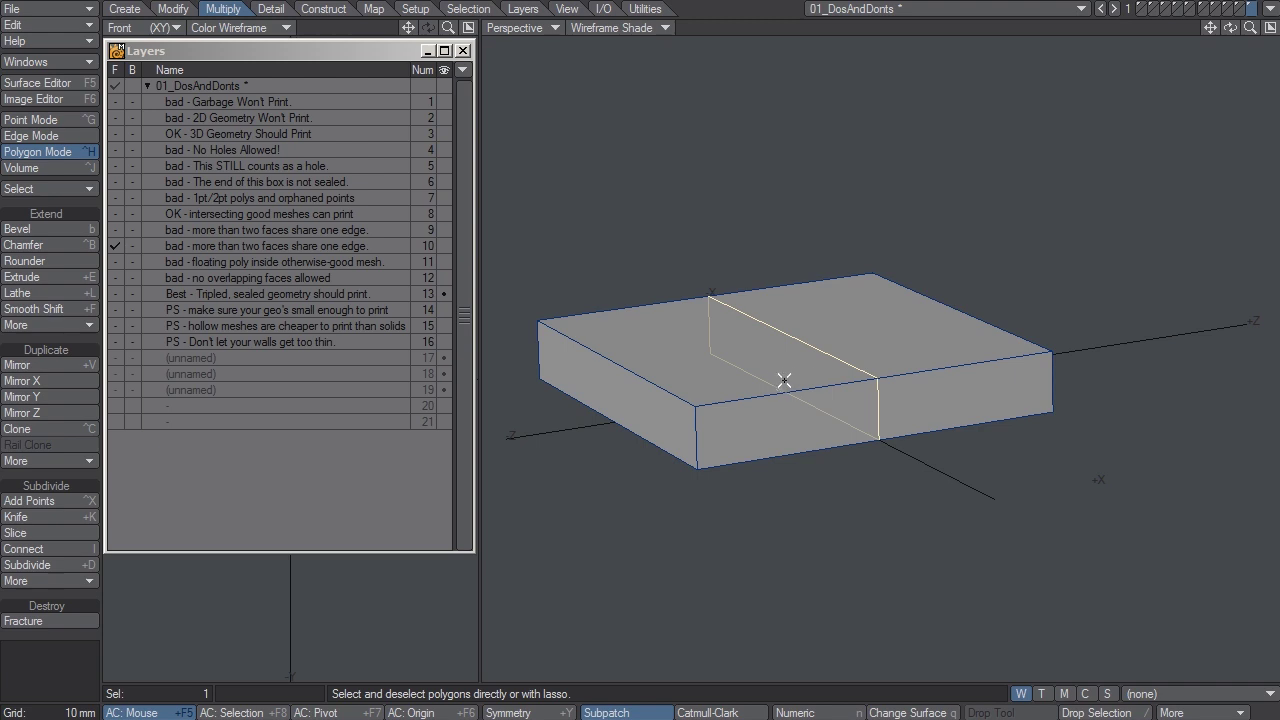
- Lasso the floating quad inside layer 11's box in Wireframe and orbit to inspect it
click(283, 262)
mouse_move(749, 262)
alt+mouse_down()
mouse_move(694, 294)
mouse_move(877, 300)
mouse_move(660, 329)
mouse_move(738, 434)
mouse_move(894, 477)
mouse_move(923, 303)
alt+mouse_up()
click(615, 28)
click(619, 27)
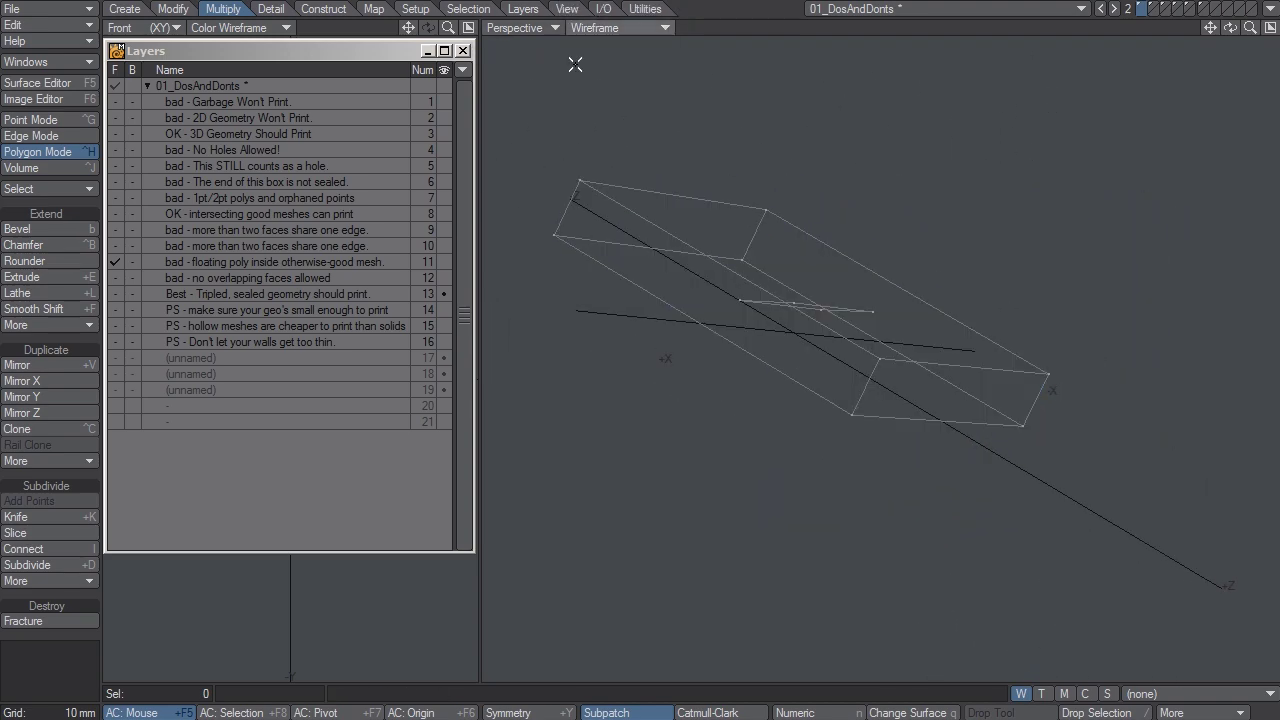
alt+drag(574, 63, 849, 286)
right_drag(858, 350, 856, 352)
mouse_move(856, 352)
alt+mouse_down()
mouse_move(686, 357)
mouse_move(866, 414)
mouse_move(822, 403)
alt+mouse_up()
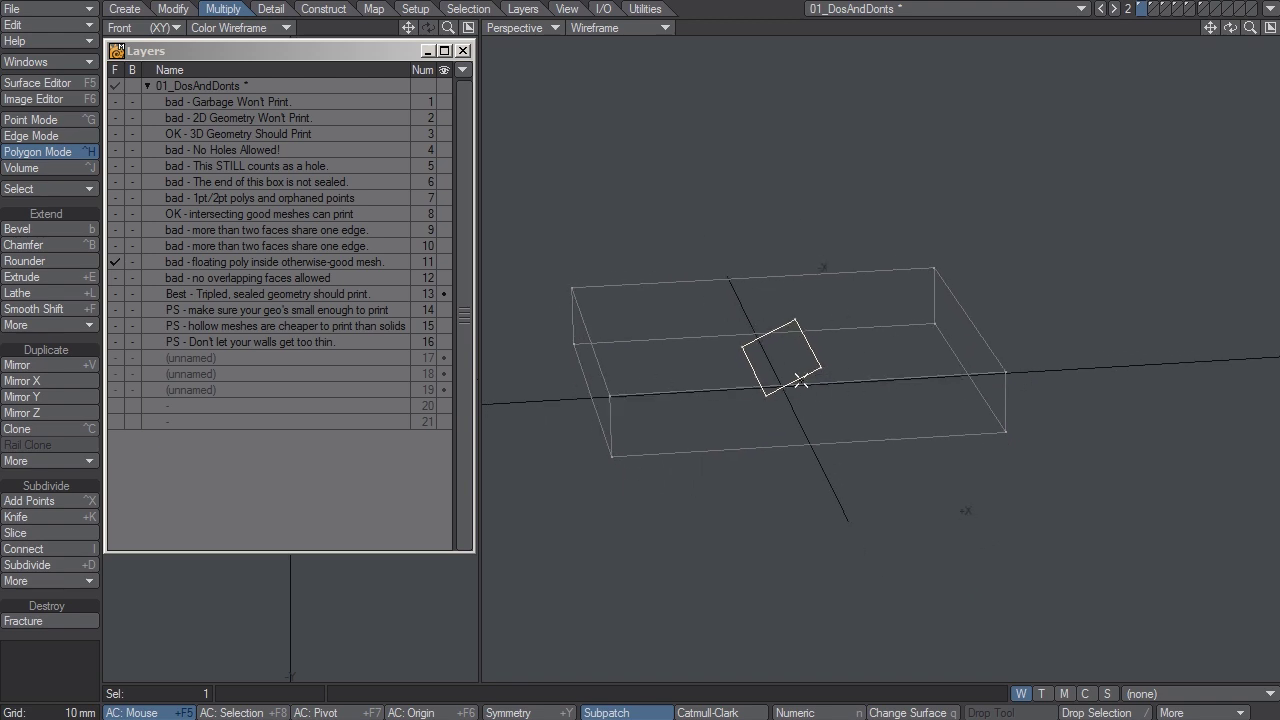
alt+drag(900, 416, 830, 371)
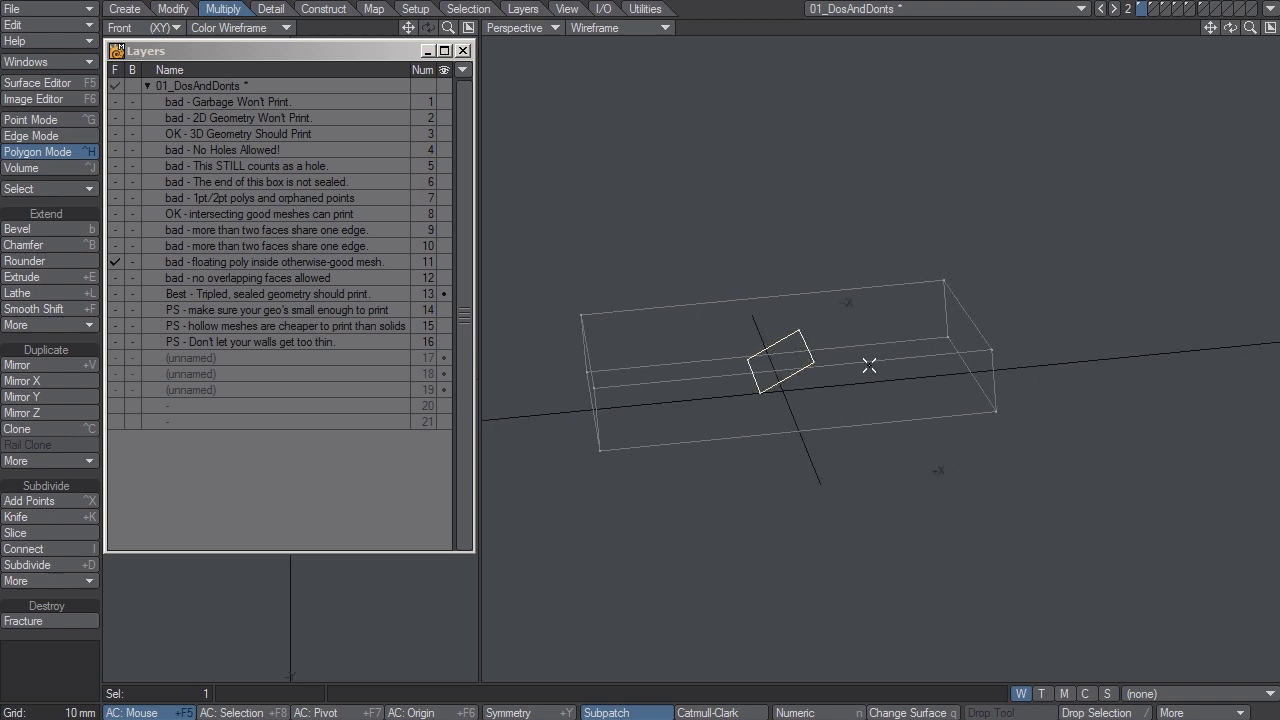
alt+drag(869, 366, 863, 304)
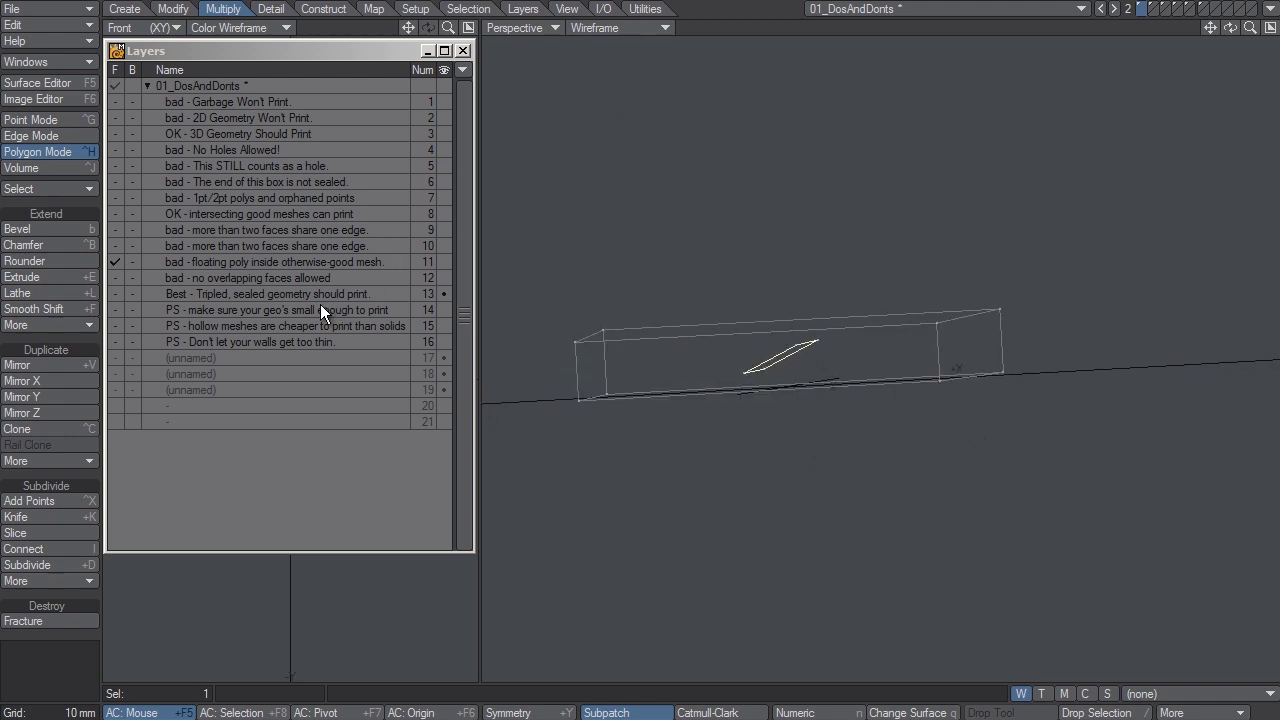
click(253, 277)
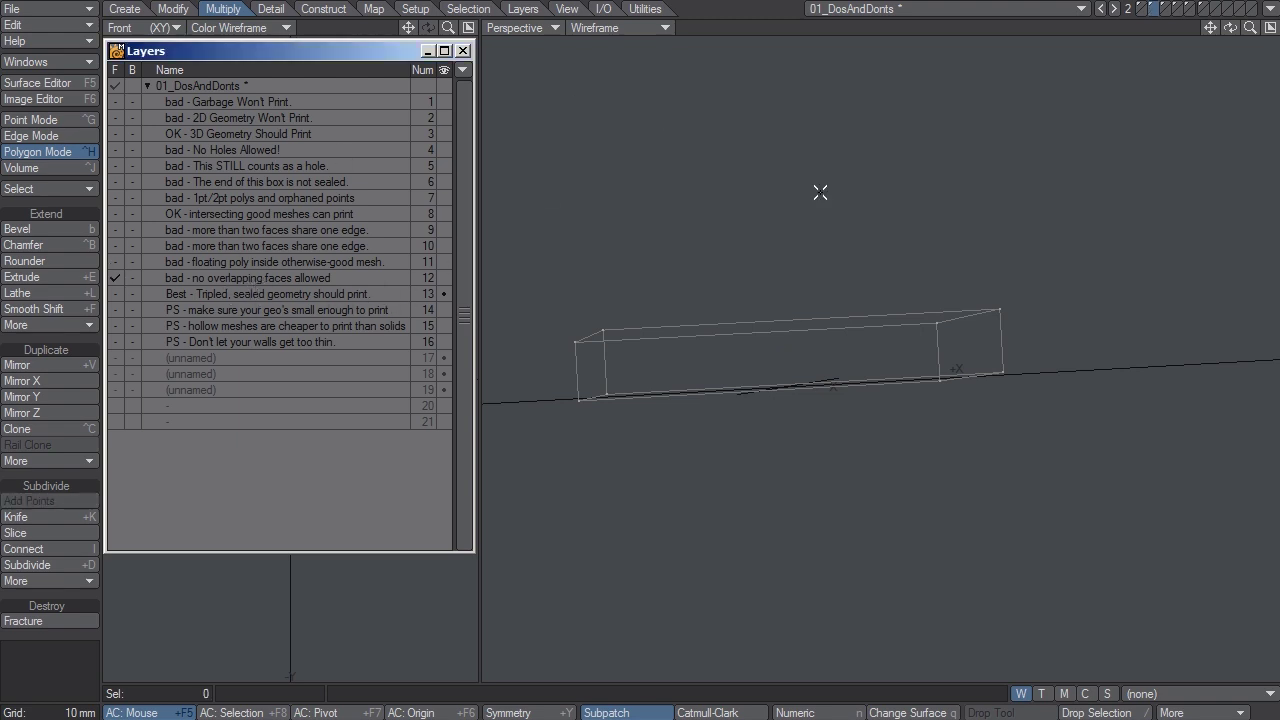
- Show layer 12's box as a shaded solid and run Unify Polygons, eliminating 1 duplicate polygon
mouse_move(820, 192)
alt+mouse_down()
mouse_move(846, 371)
mouse_move(894, 380)
mouse_move(917, 366)
mouse_move(765, 379)
mouse_move(731, 343)
mouse_move(689, 331)
alt+mouse_up()
mouse_move(660, 253)
right_down()
mouse_move(591, 514)
mouse_move(669, 283)
right_up()
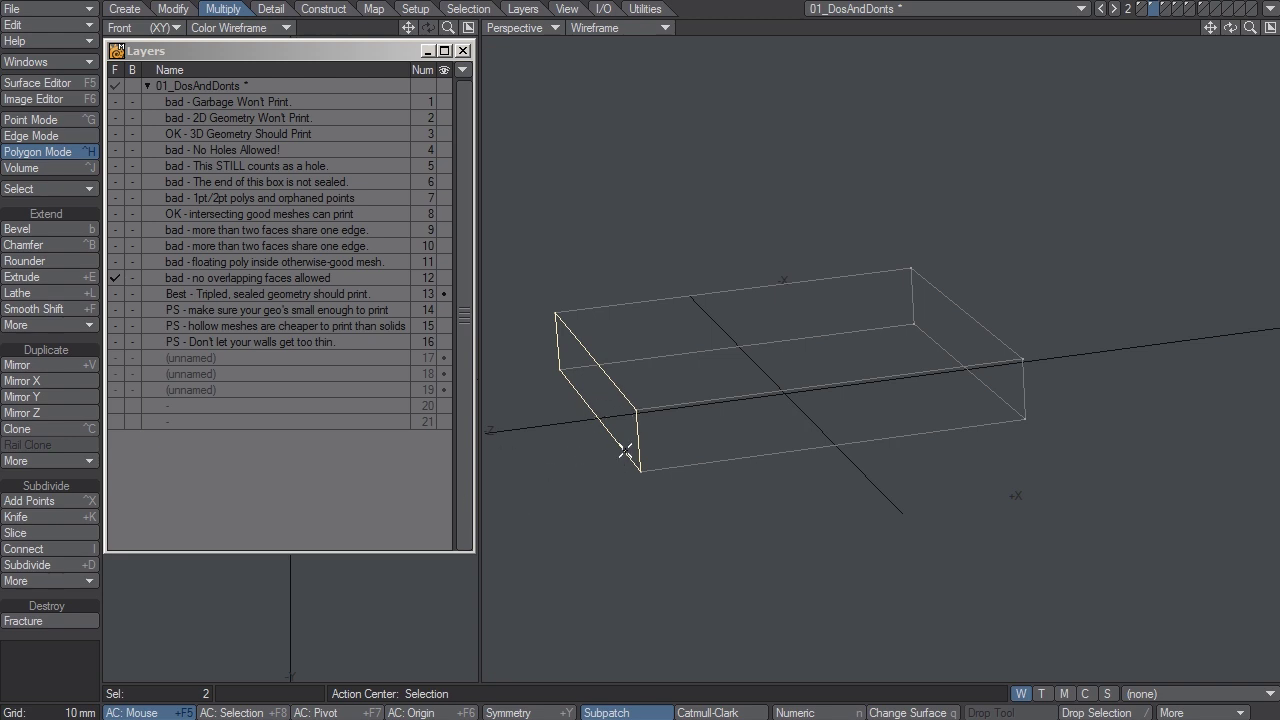
key(ctrl+g)
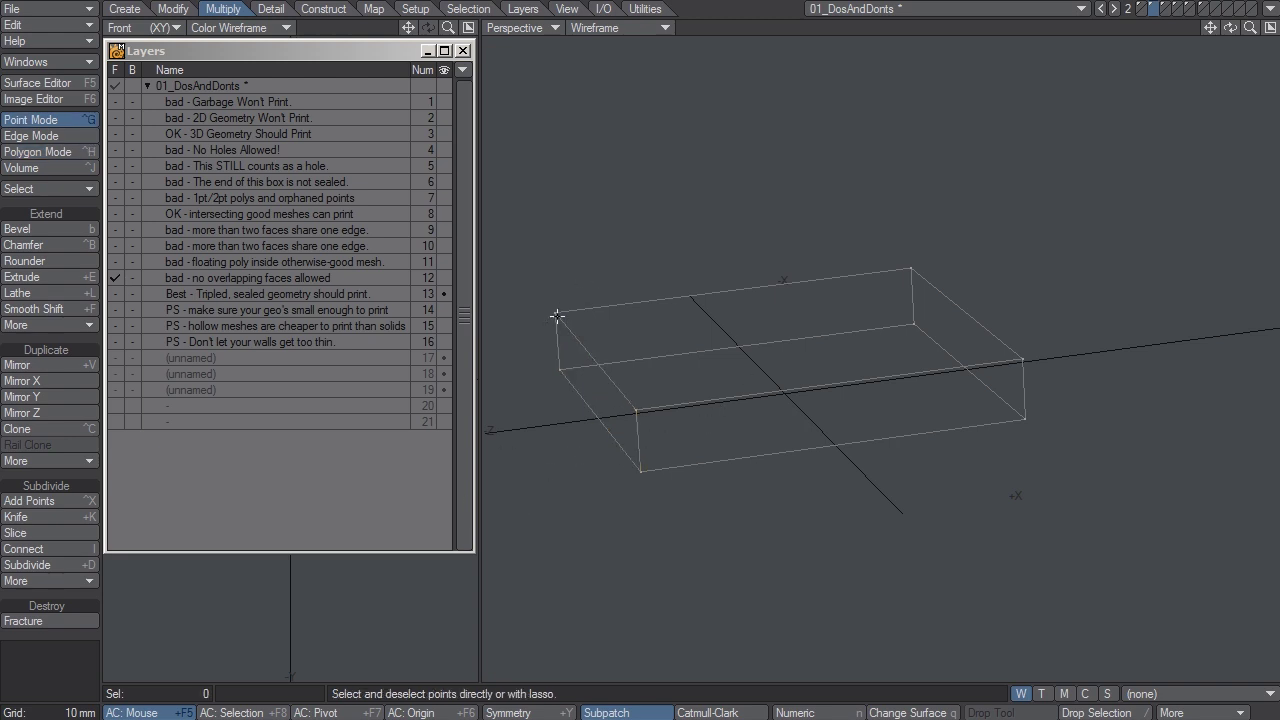
click(556, 314)
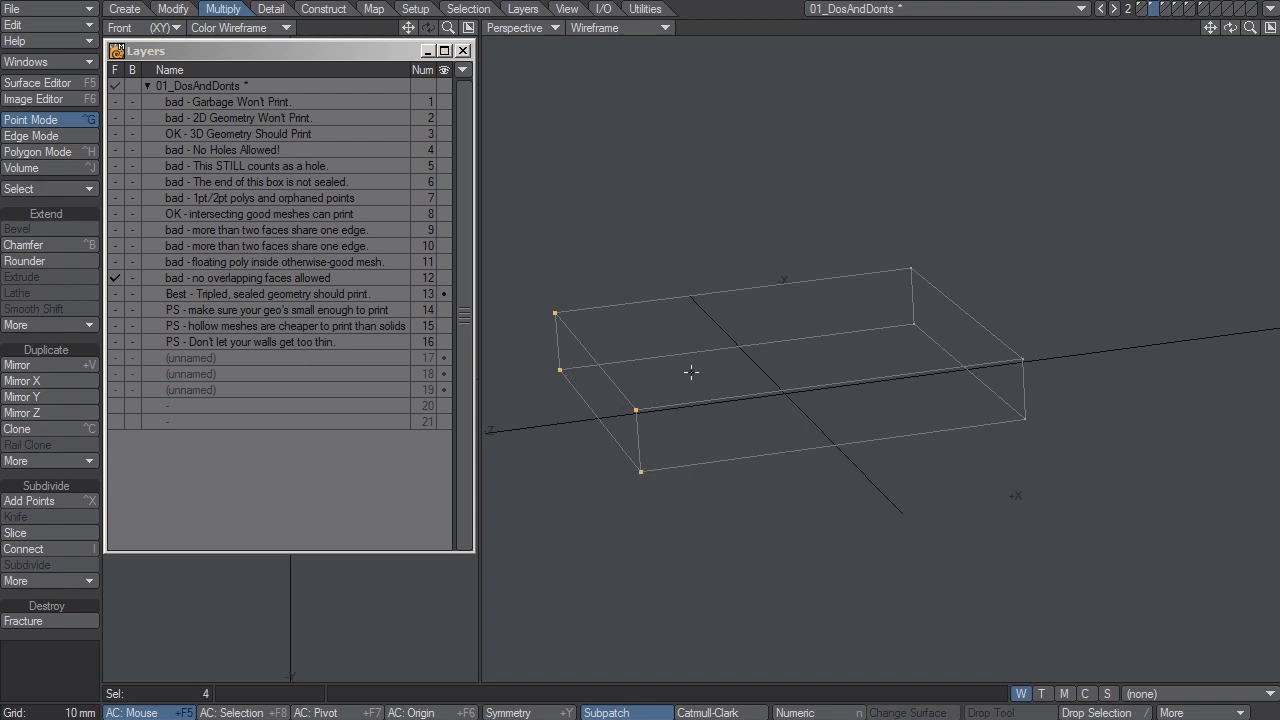
mouse_move(684, 364)
right_down()
mouse_move(800, 440)
mouse_move(815, 395)
right_up()
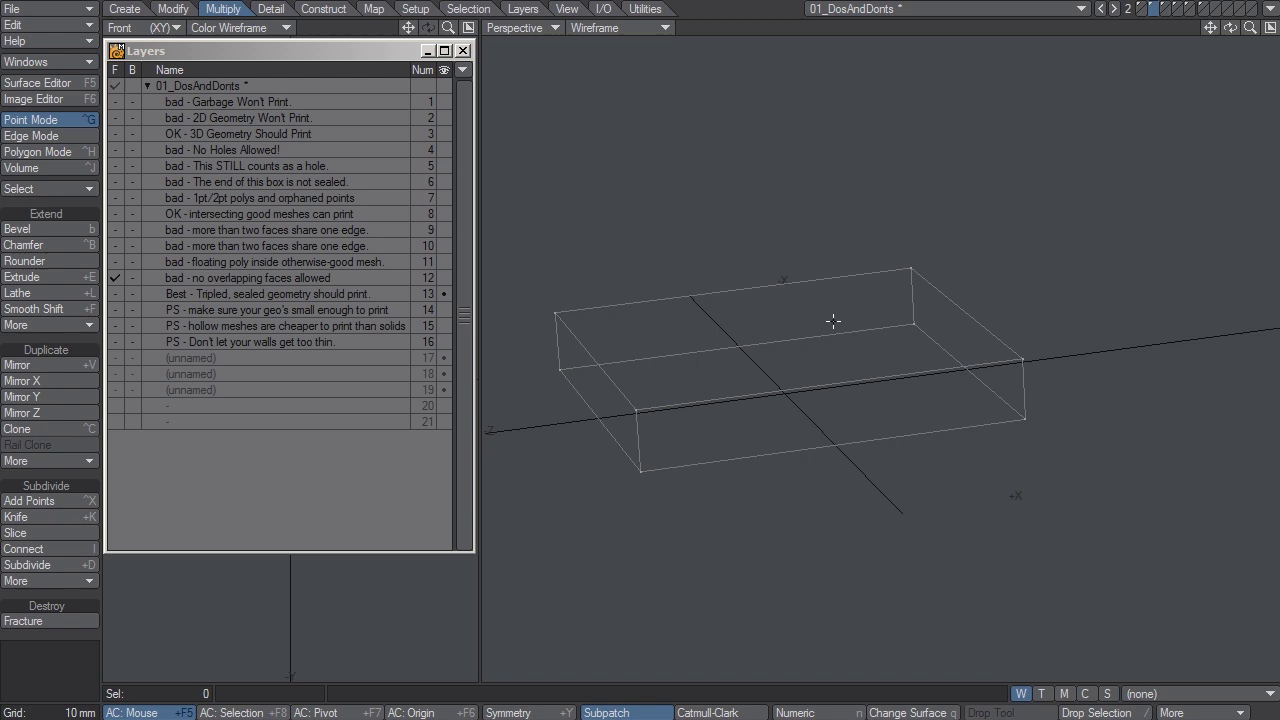
click(632, 28)
click(656, 84)
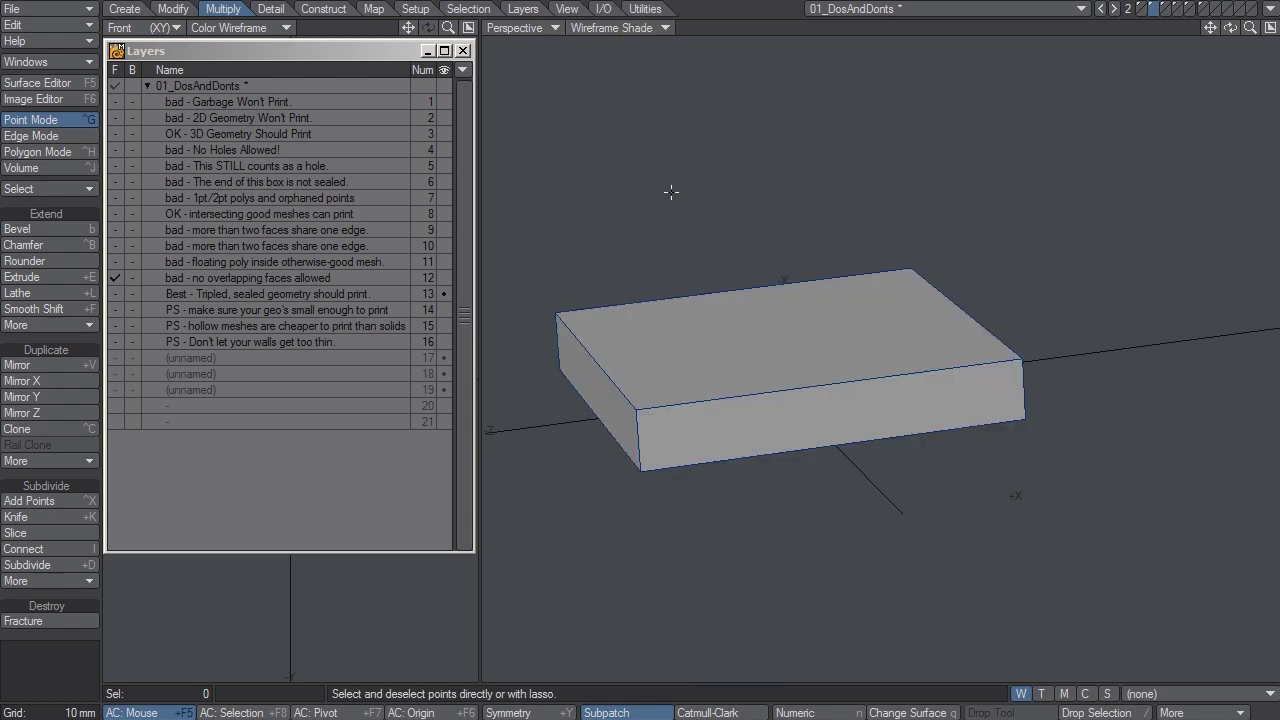
alt+drag(738, 390, 826, 368)
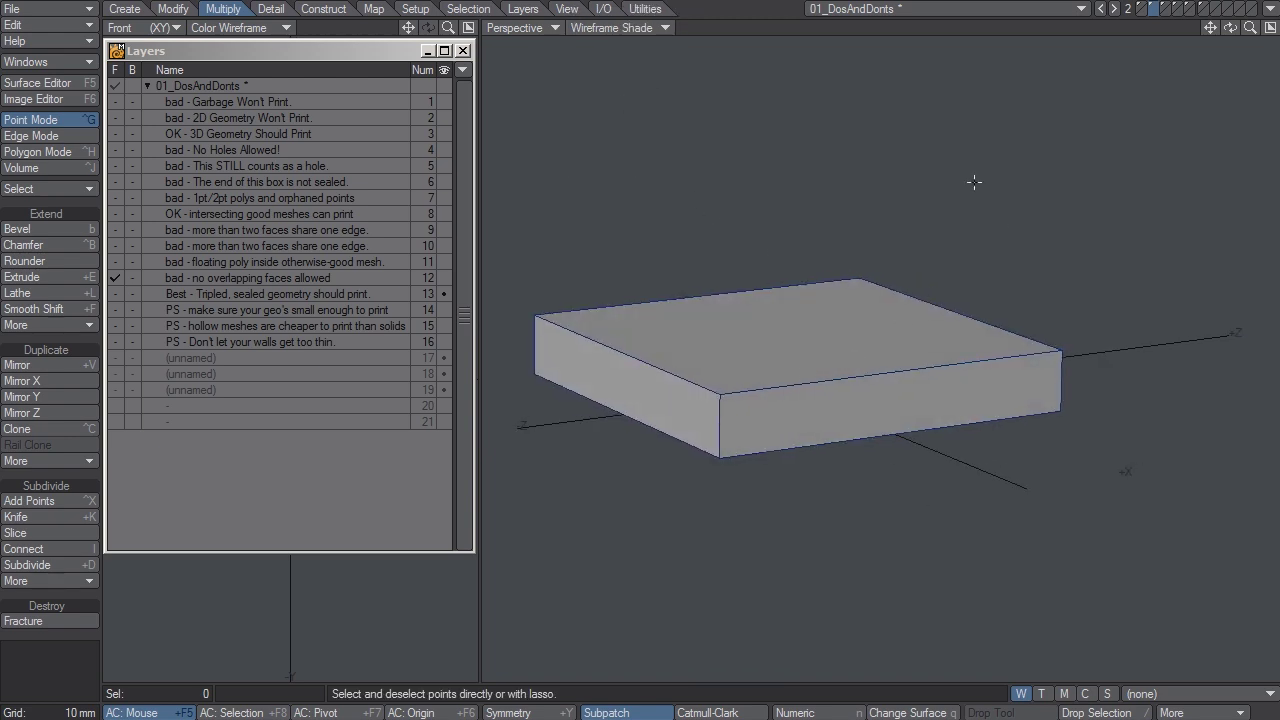
key(shift+u)
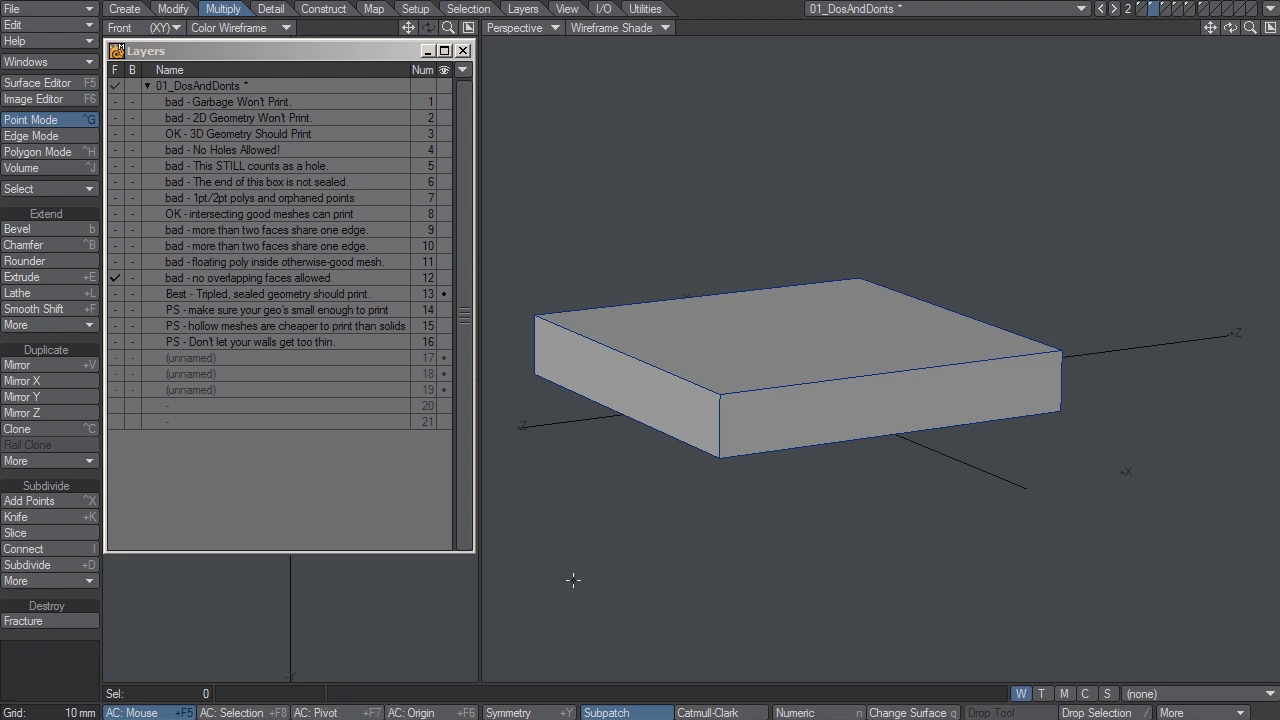
- Orbit around layer 13's triangulated, sealed box, then advance to layer 14
click(300, 297)
mouse_move(882, 326)
alt+mouse_down()
mouse_move(794, 417)
mouse_move(871, 397)
mouse_move(880, 383)
mouse_move(834, 386)
mouse_move(862, 378)
mouse_move(780, 379)
alt+mouse_up()
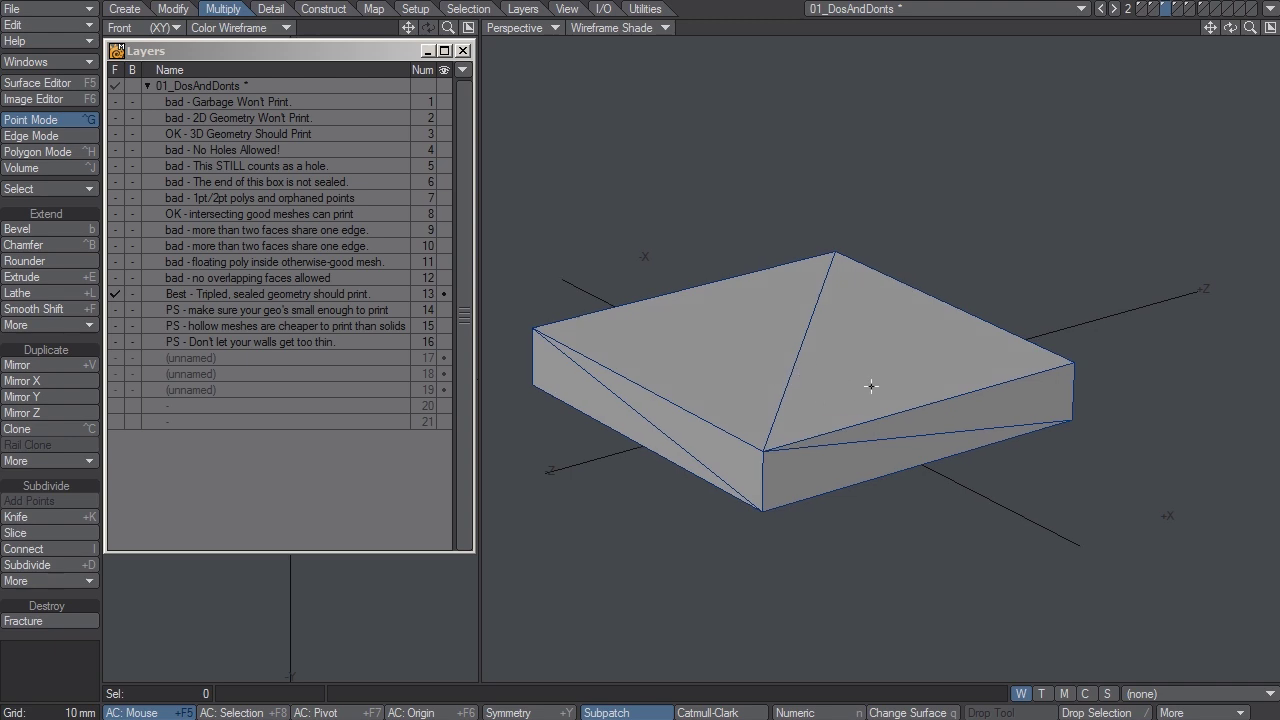
alt+drag(841, 407, 880, 409)
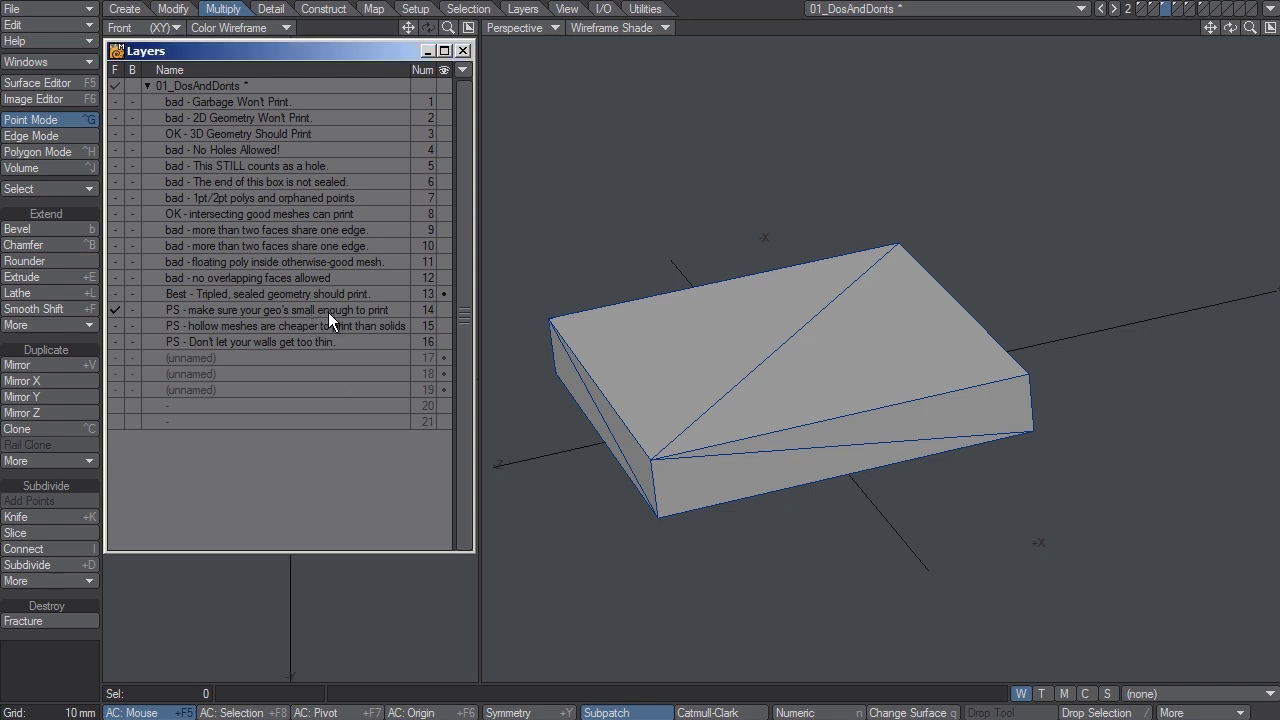
key(5)
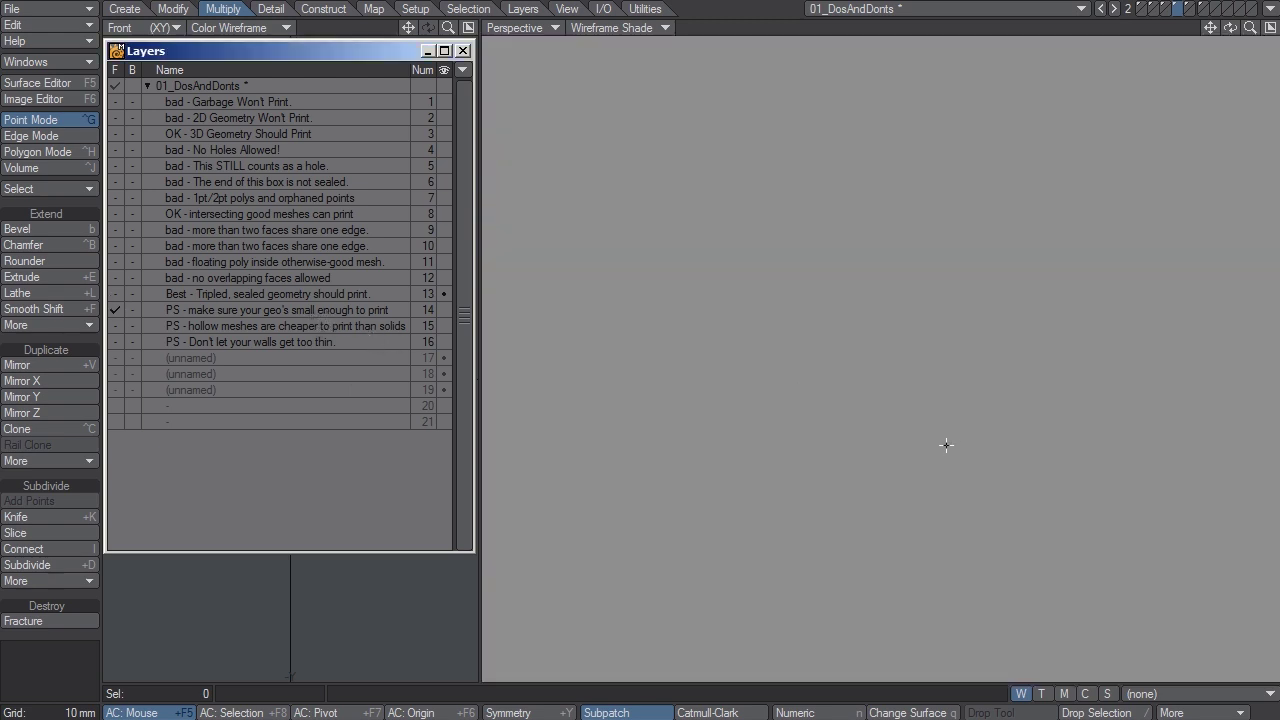
- Inspect layer 14's oversized box and layer 15's two hollow, open-bottomed boxes
scroll(935, 445, down, 2)
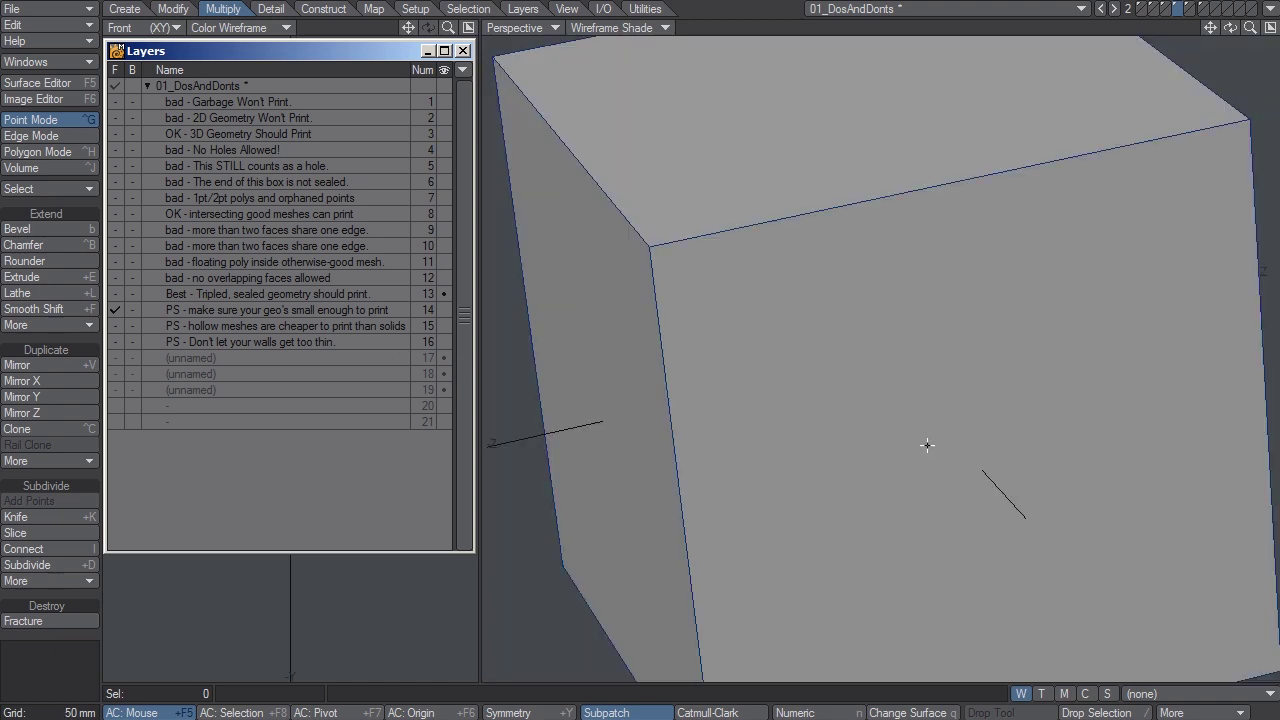
alt+drag(812, 470, 880, 460)
click(318, 327)
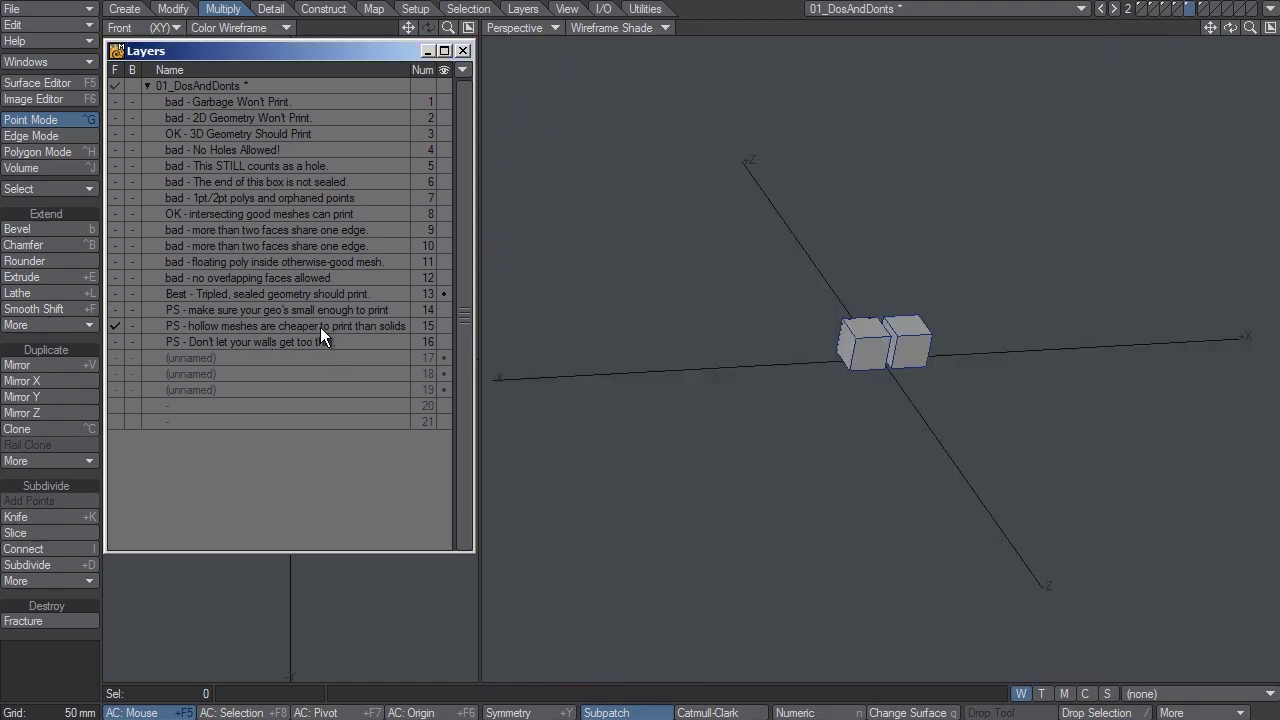
key(a)
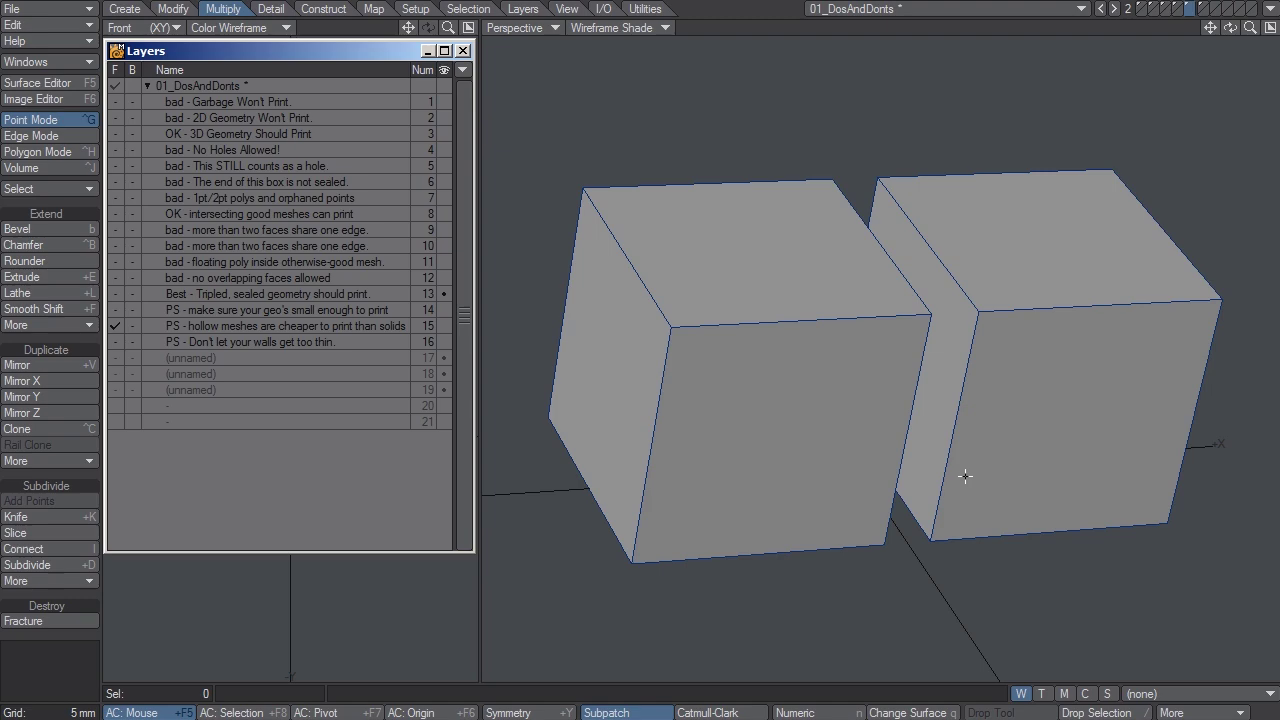
alt+drag(968, 478, 892, 393)
alt+drag(851, 460, 905, 336)
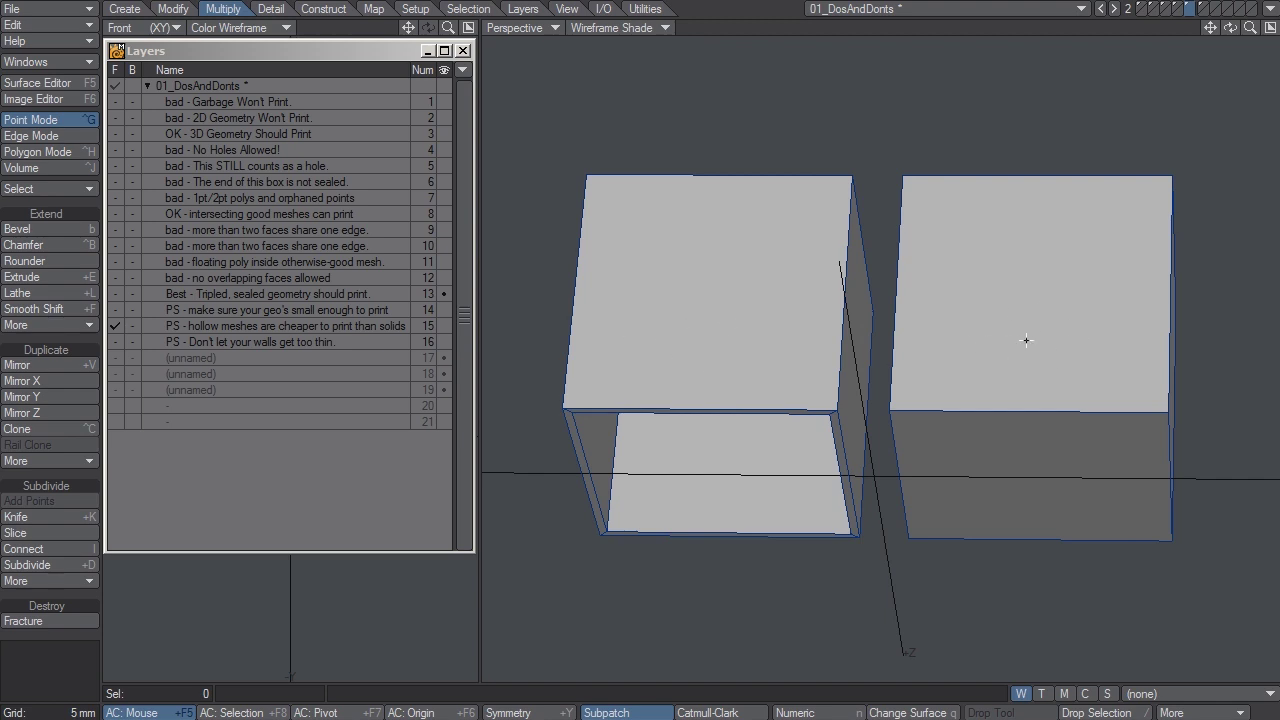
alt+drag(996, 321, 814, 323)
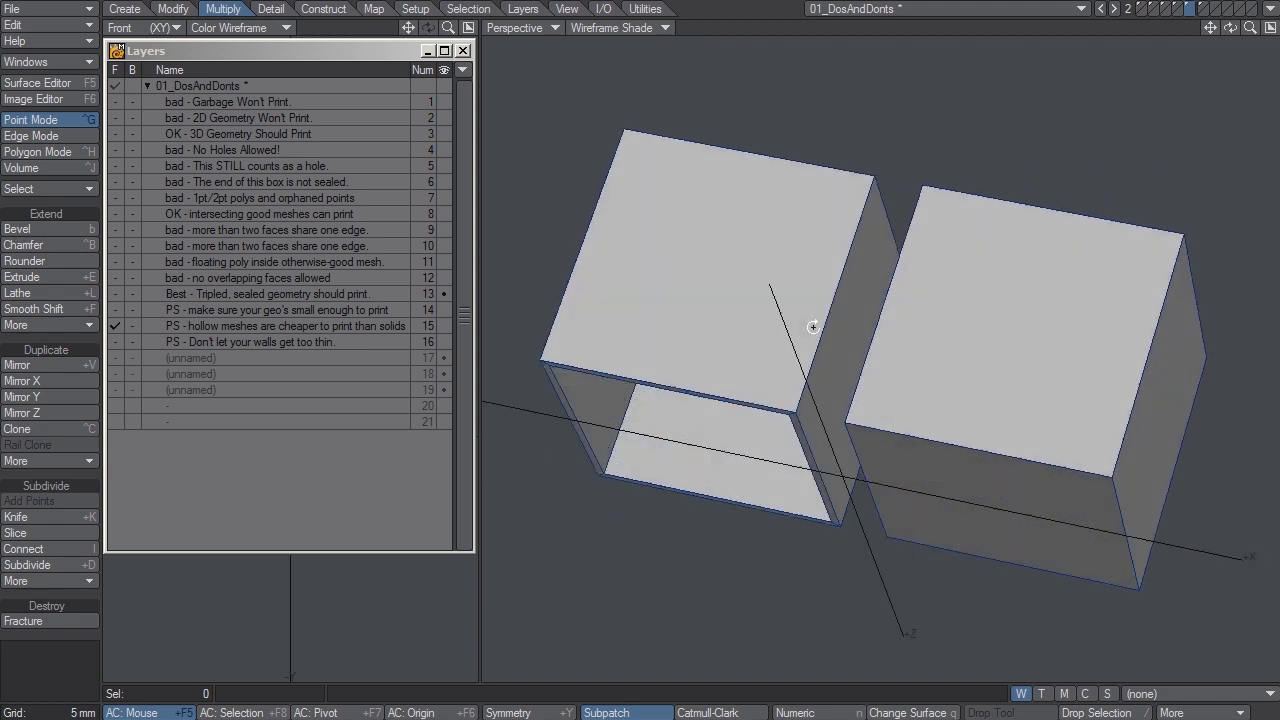
- Orbit layer 16's thin-walled boxes from side, edge-on and broad-face angles
click(311, 342)
alt+drag(697, 393, 846, 426)
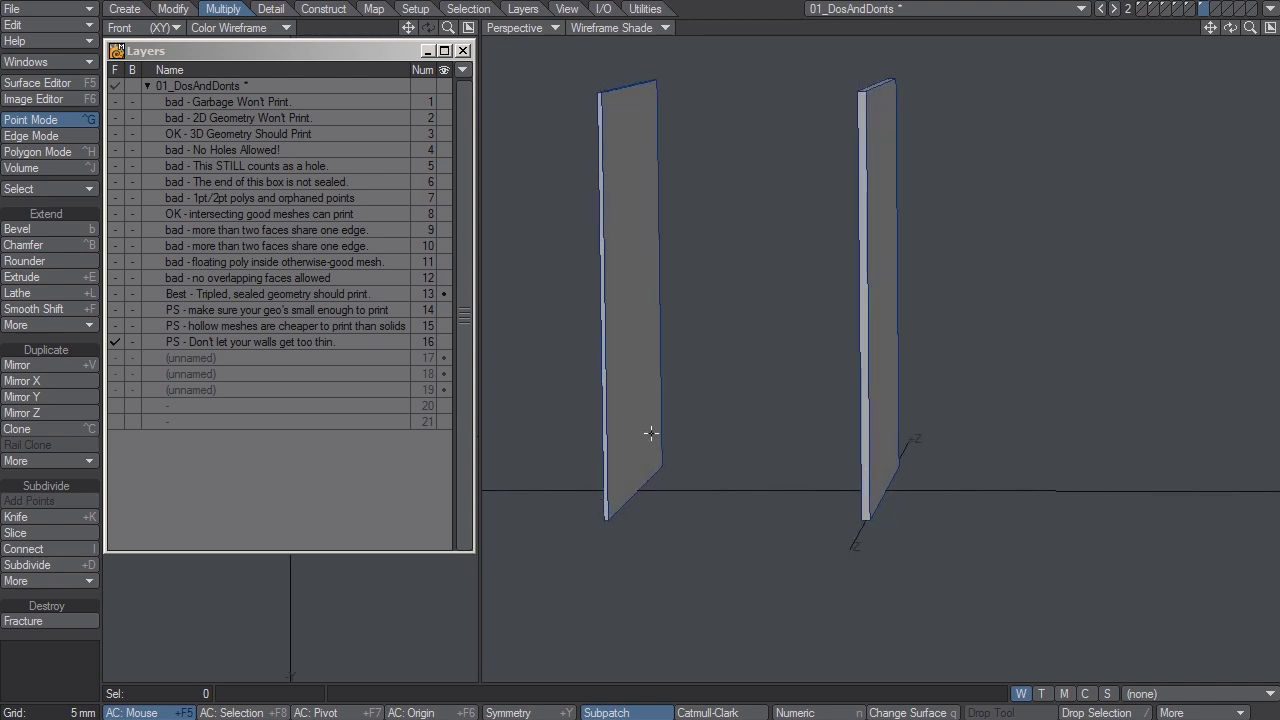
alt+drag(651, 433, 723, 409)
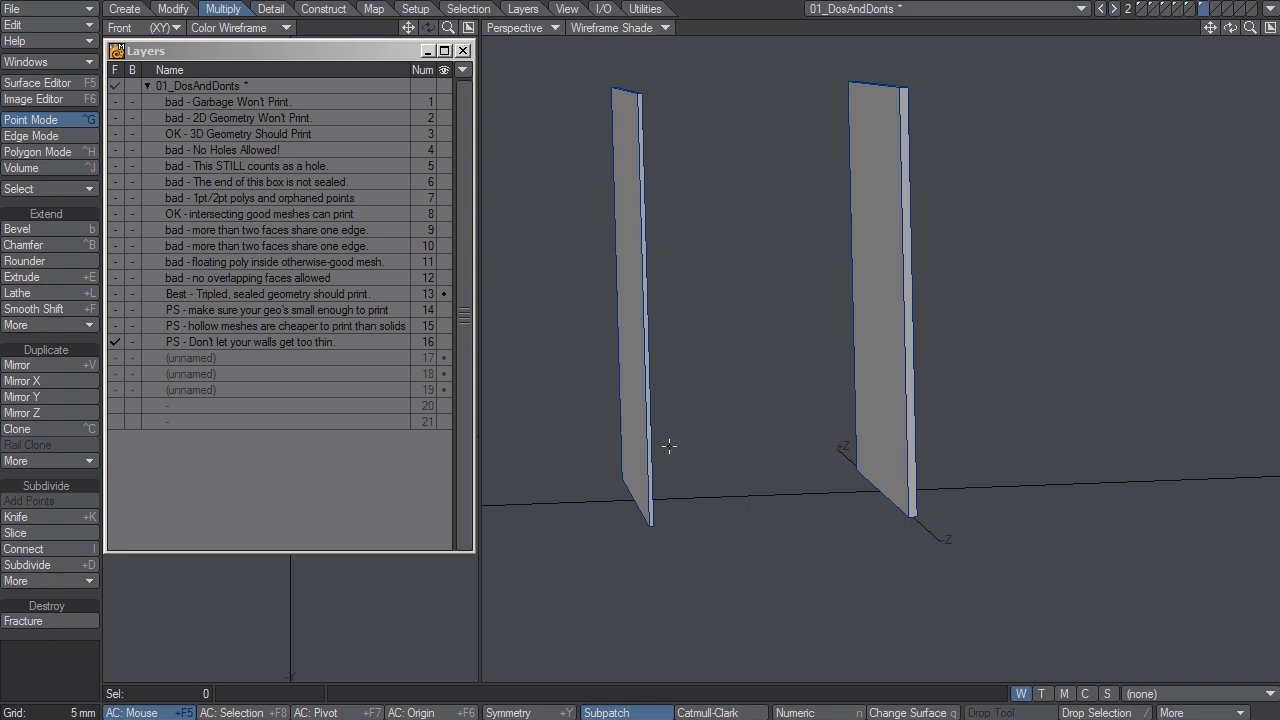
alt+drag(723, 451, 697, 443)
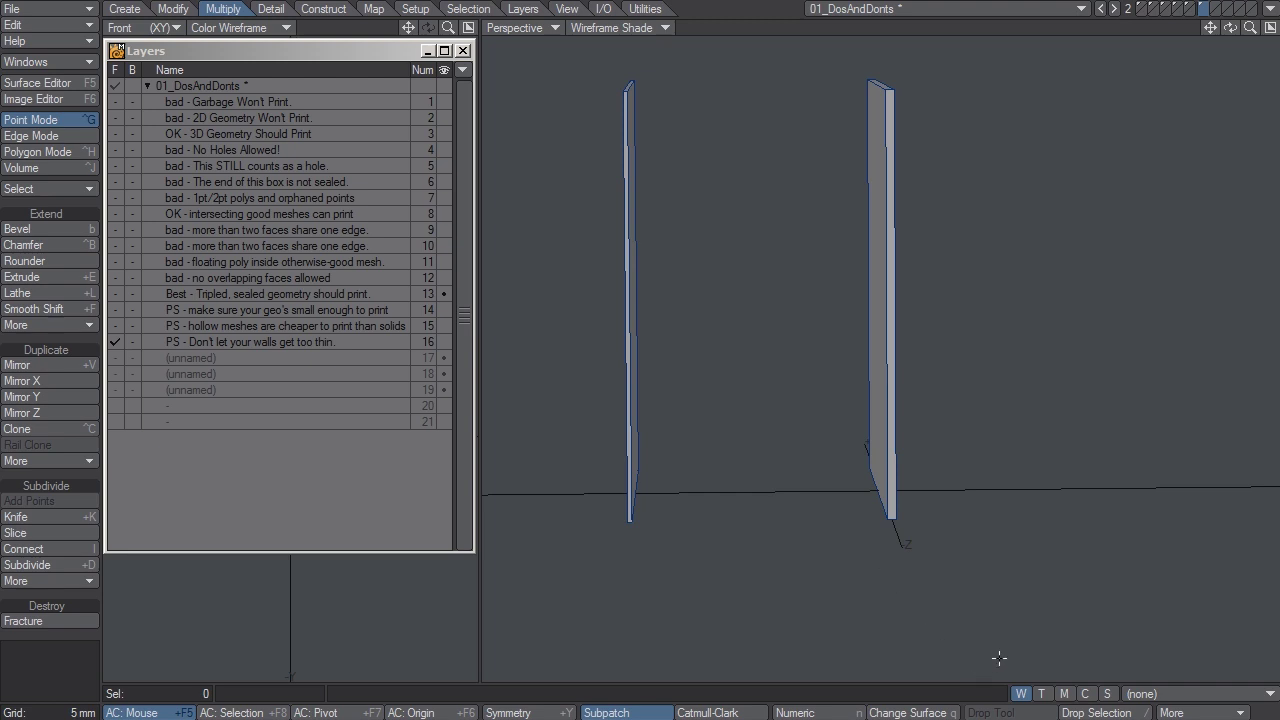
alt+drag(1052, 634, 902, 554)
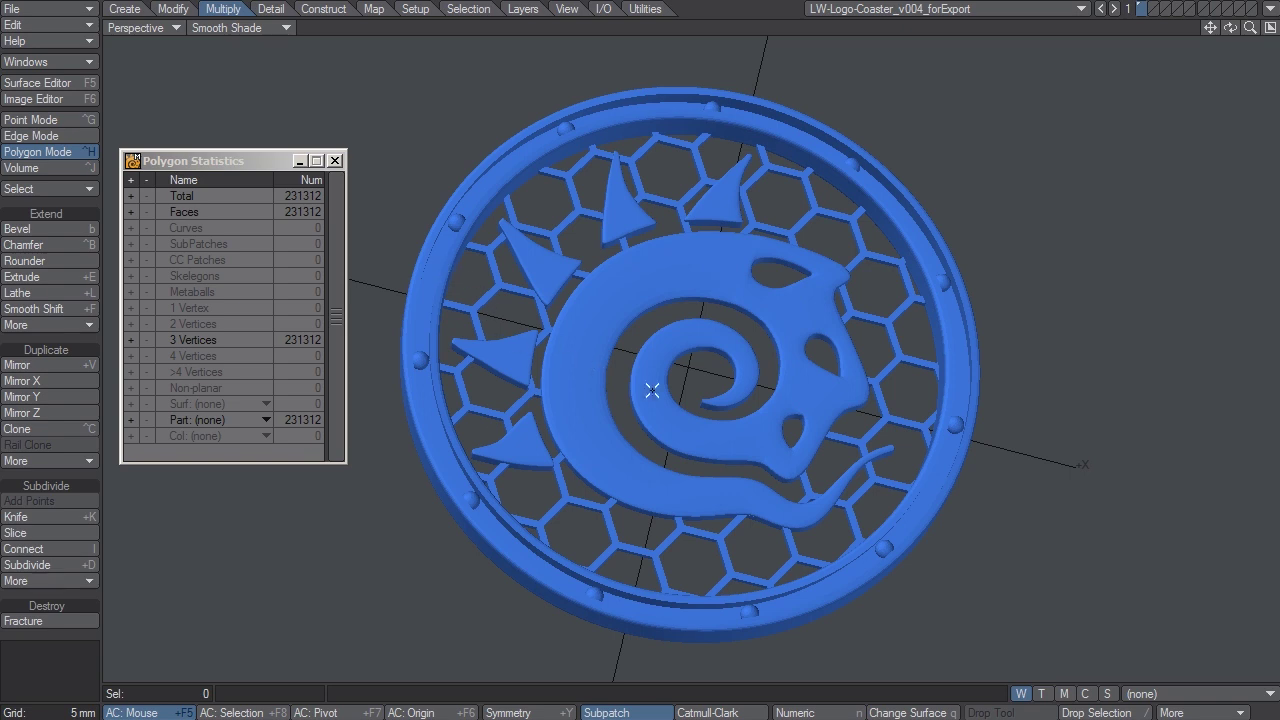
- Zoom in on polygons near the skull, then show the whole coaster in Wireframe Shade
mouse_move(652, 390)
alt+mouse_down()
mouse_move(808, 443)
mouse_move(823, 380)
mouse_move(786, 376)
mouse_move(858, 392)
alt+mouse_up()
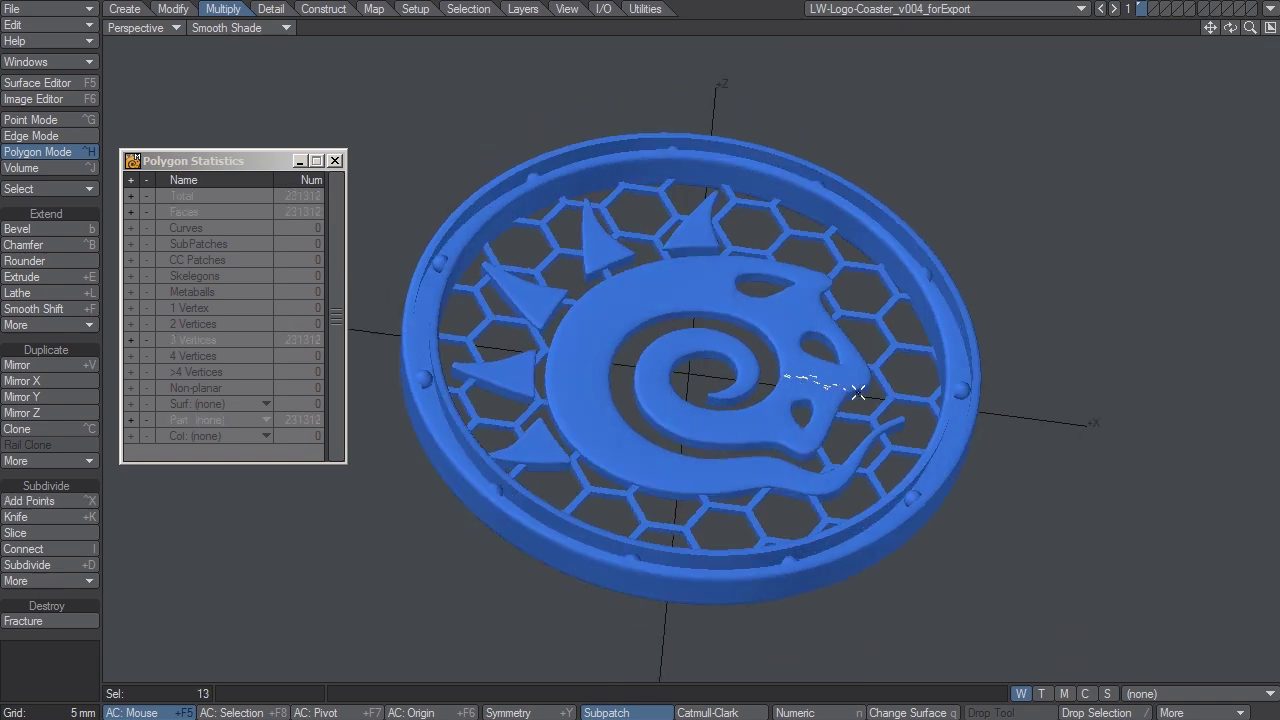
key(shift+a)
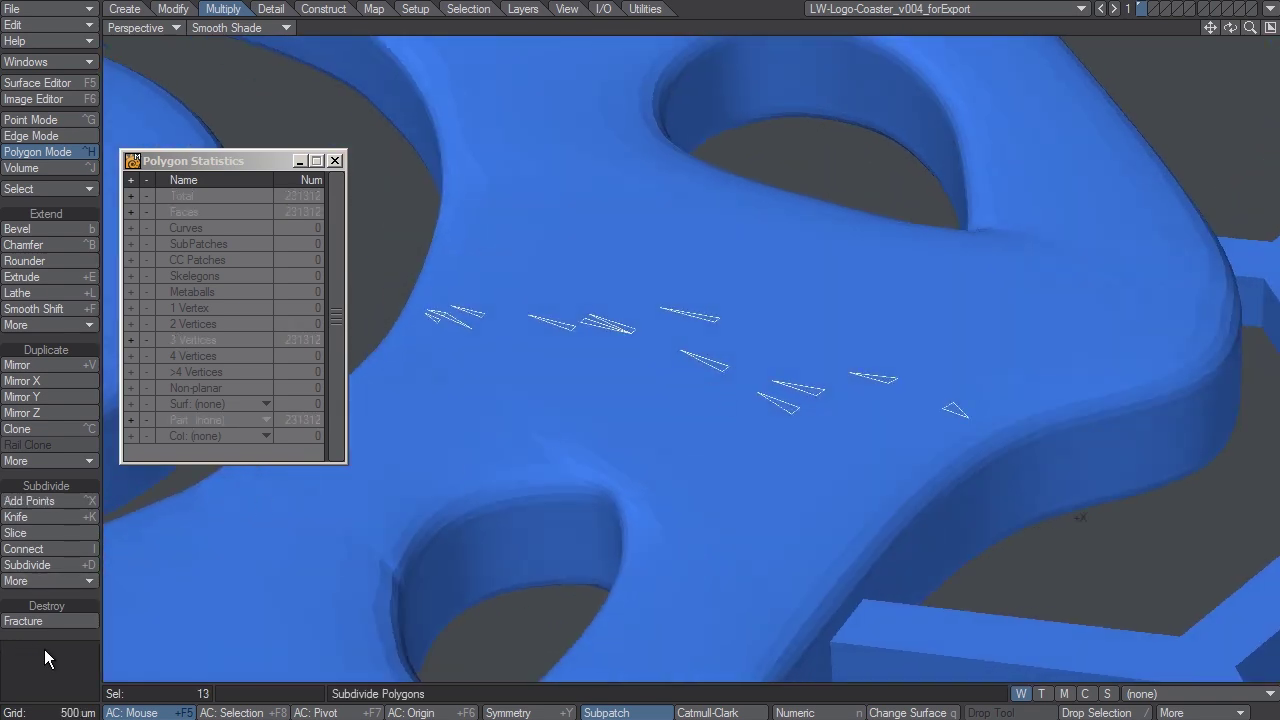
click(44, 649)
click(268, 27)
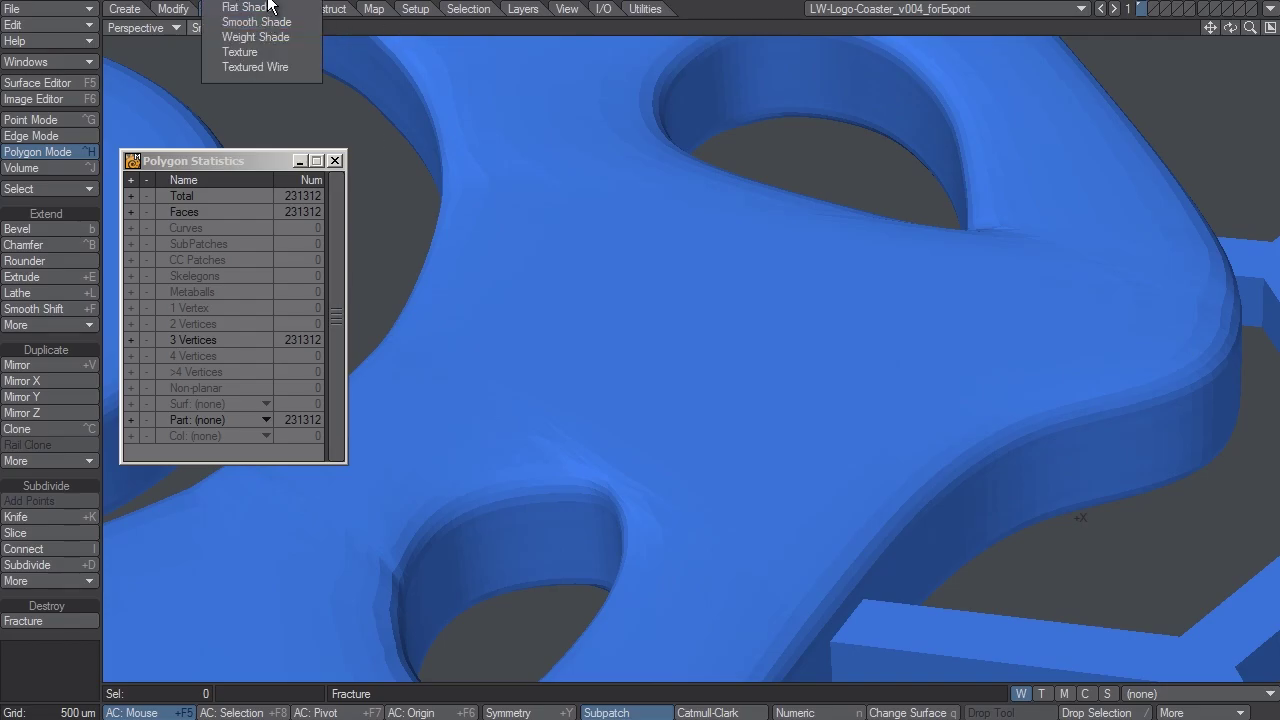
click(250, 10)
alt+drag(750, 408, 871, 323)
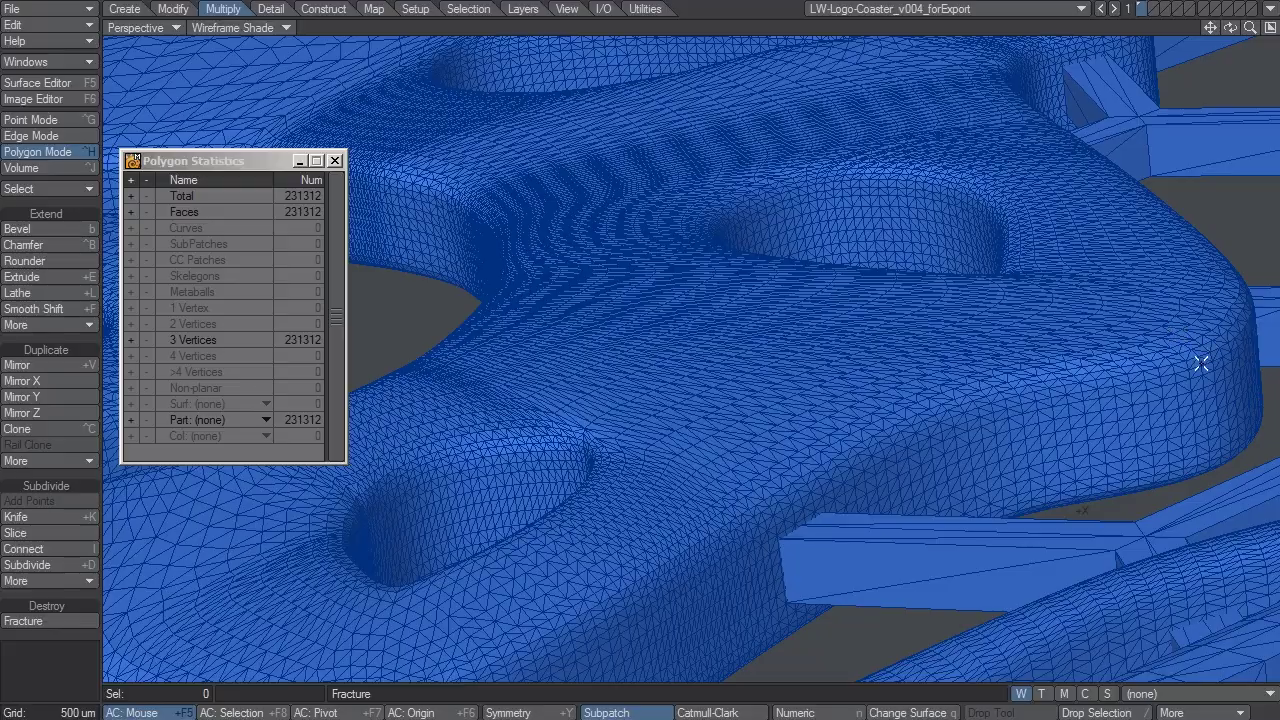
alt+drag(1119, 360, 1060, 349)
scroll(814, 426, up, 3)
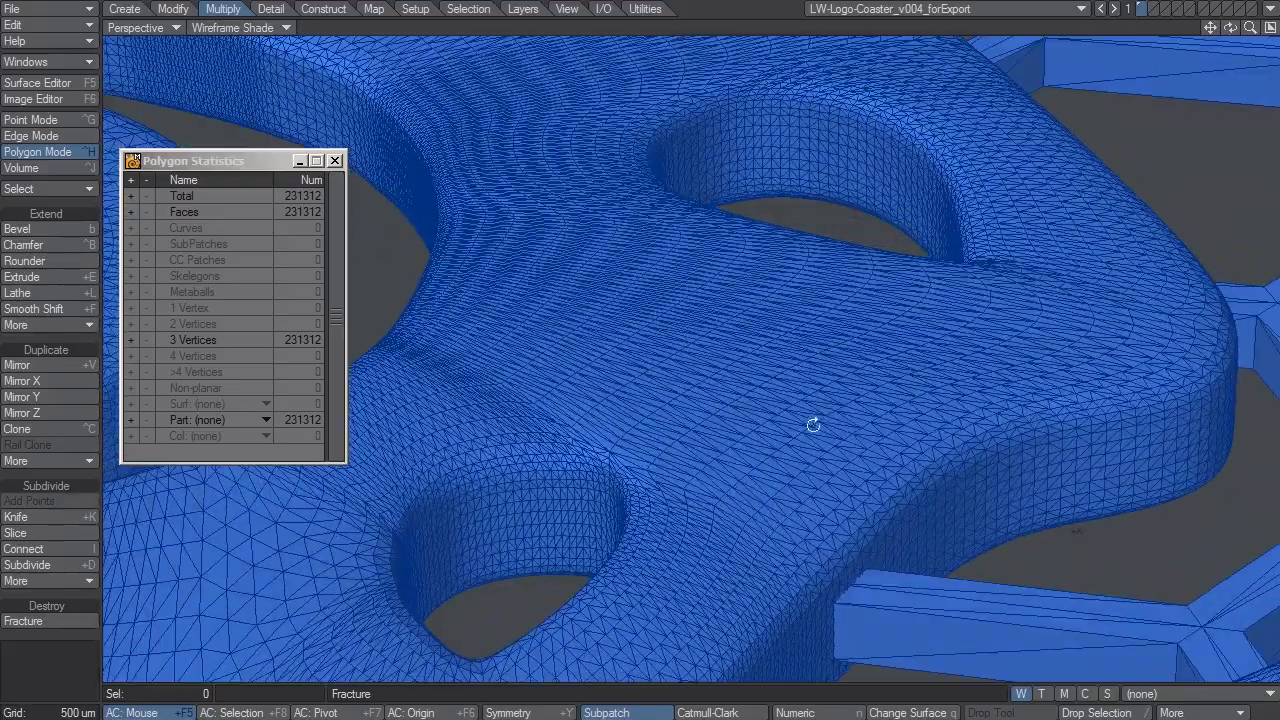
key(a)
alt+drag(794, 245, 609, 402)
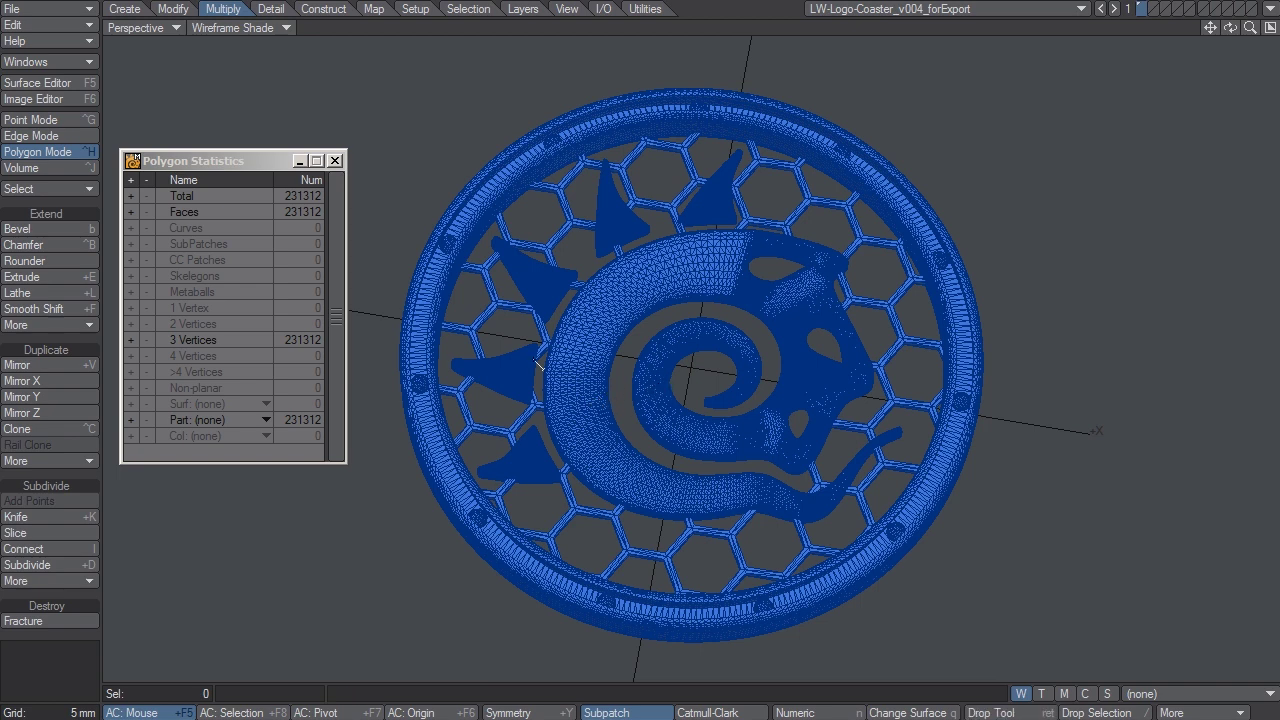
- Measure the coaster at about 100 mm from rim to rim
drag(405, 318, 980, 418)
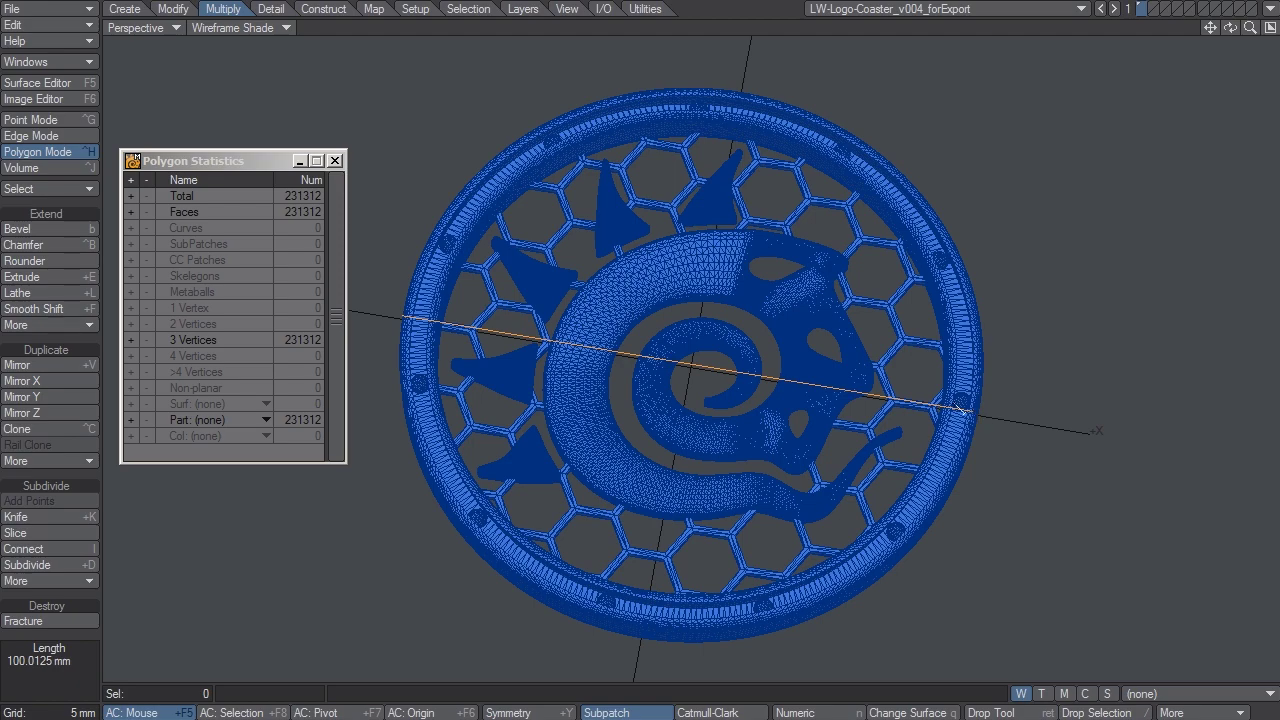
alt+drag(815, 405, 718, 407)
key(Return)
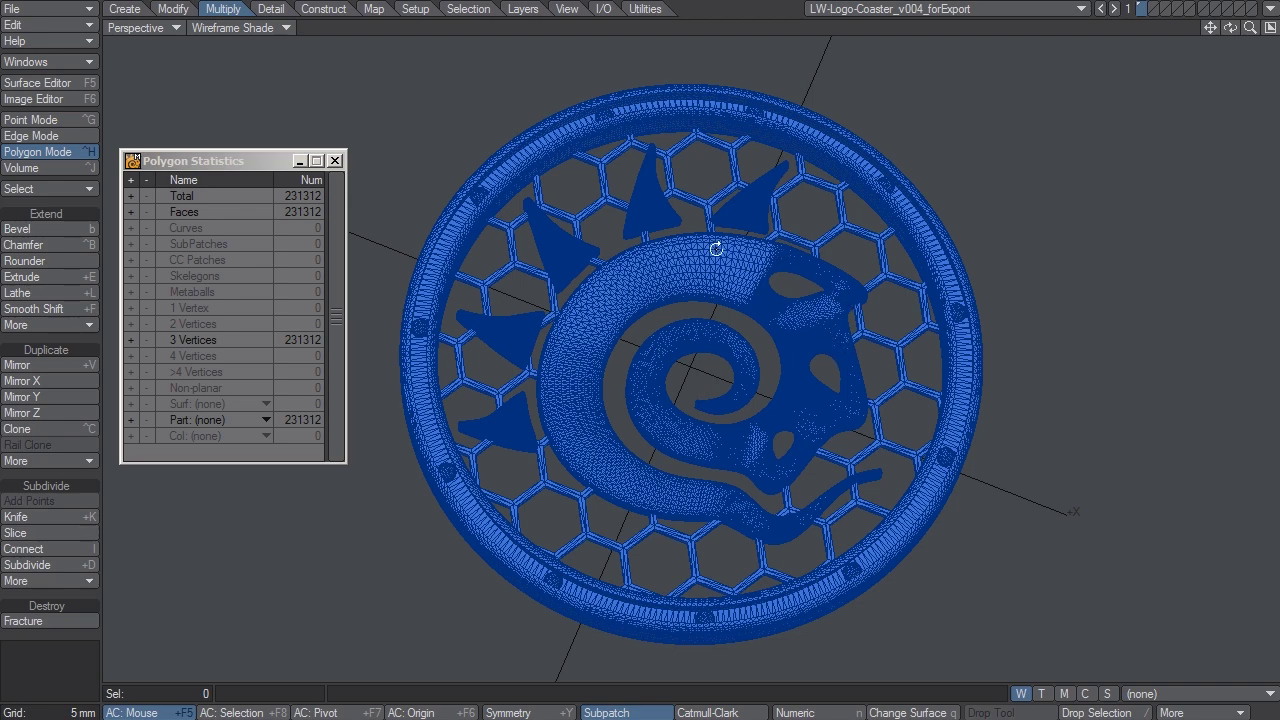
- Select the entire connected hexagonal lattice ring with ] from one honeycomb polygon
alt+drag(714, 251, 671, 280)
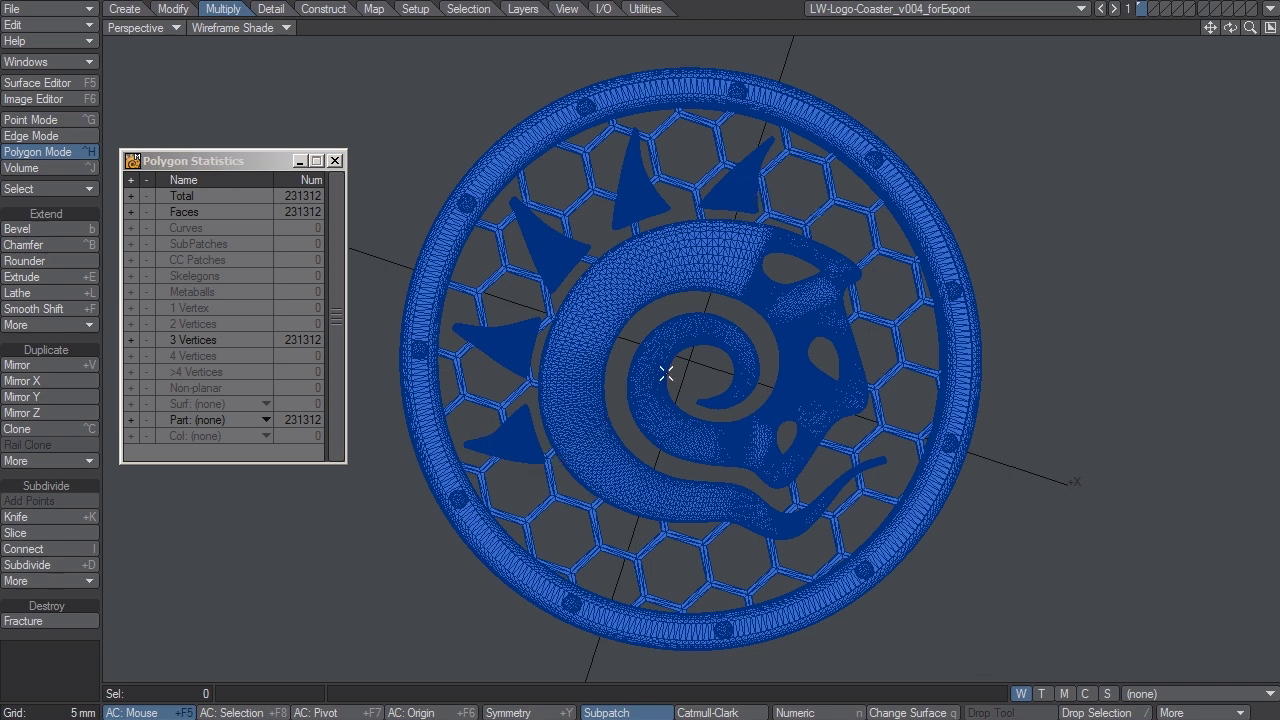
click(836, 214)
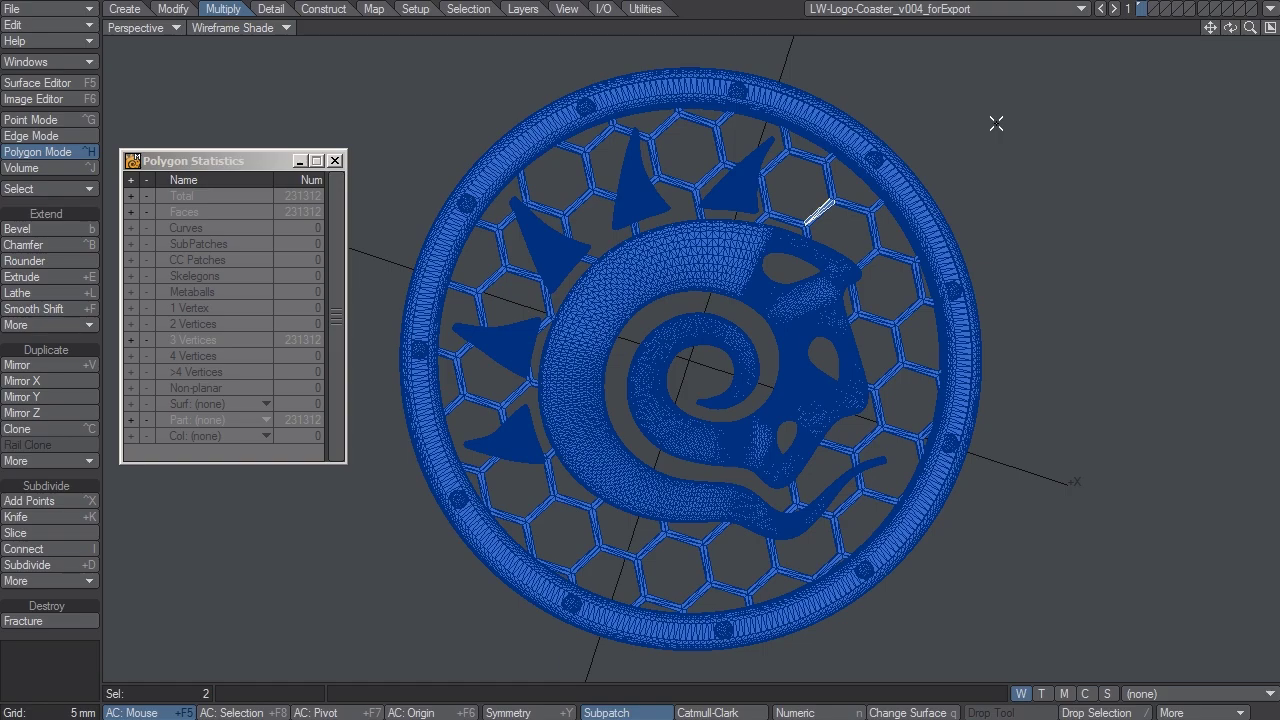
key(bracketright)
- Isolate the selected honeycomb lattice and view its ring from a low oblique angle
alt+drag(806, 456, 703, 371)
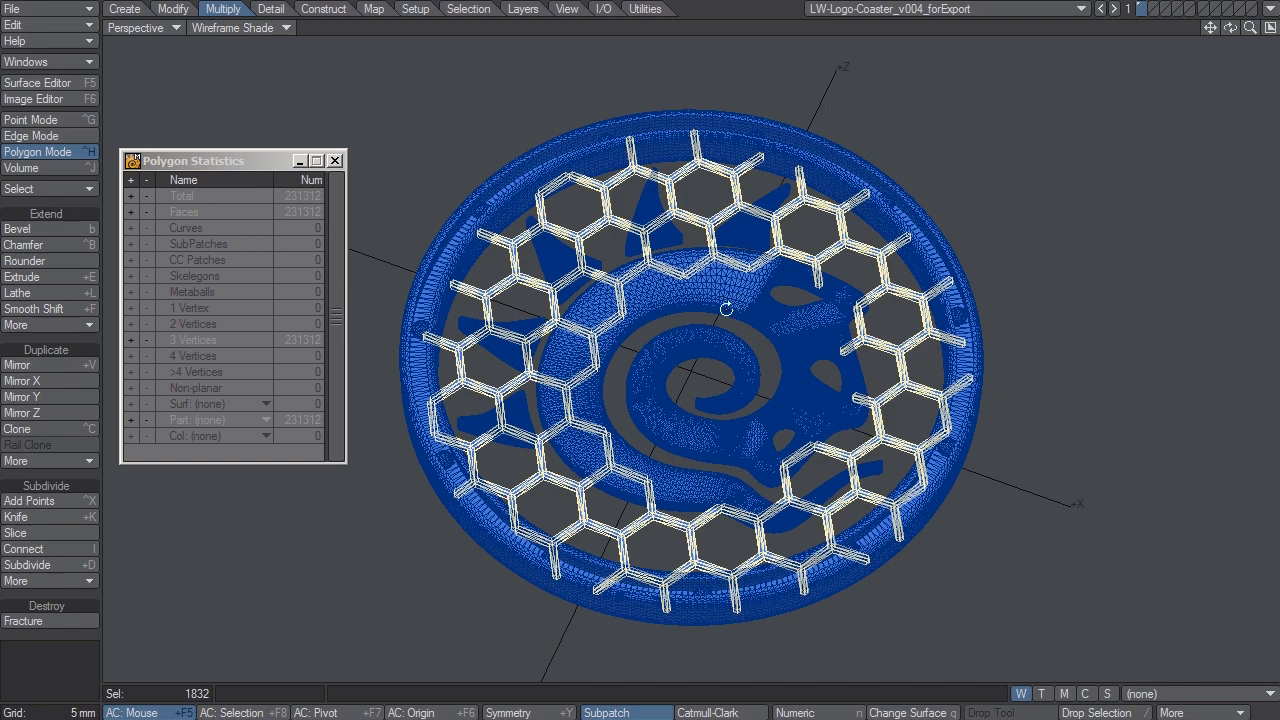
alt+drag(726, 310, 680, 377)
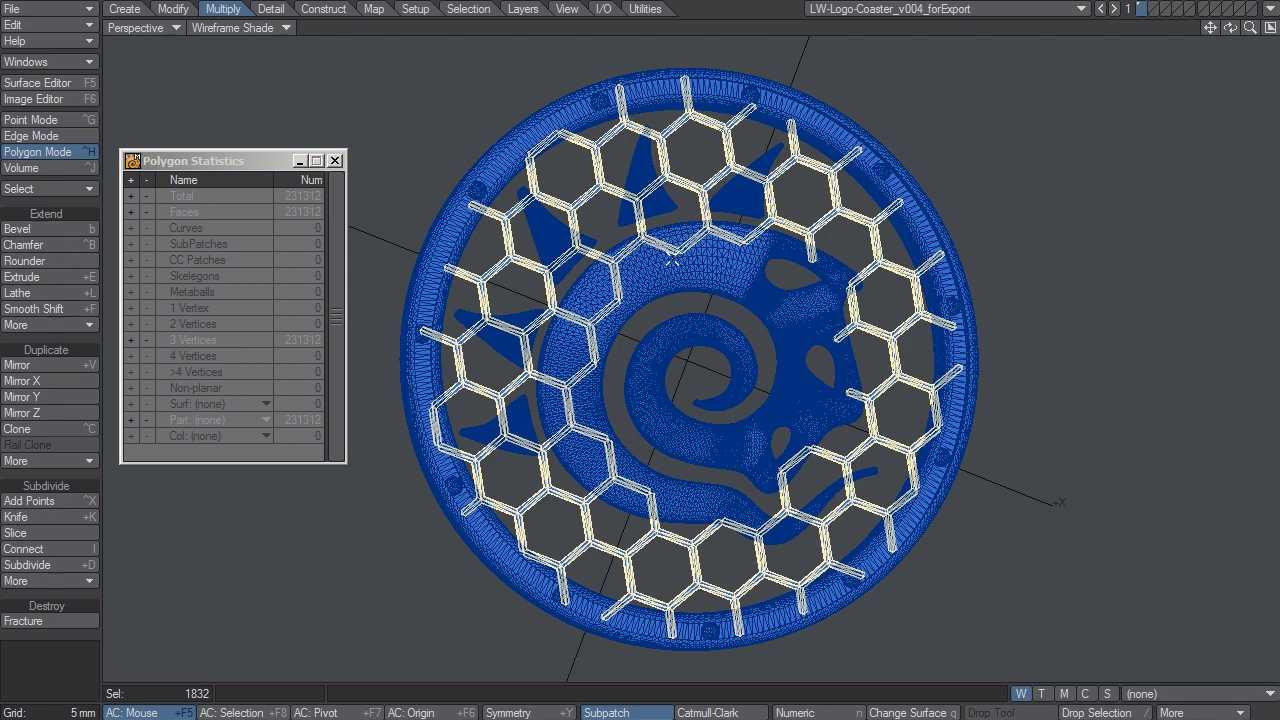
key(equal)
alt+drag(771, 492, 727, 452)
scroll(758, 432, up, 5)
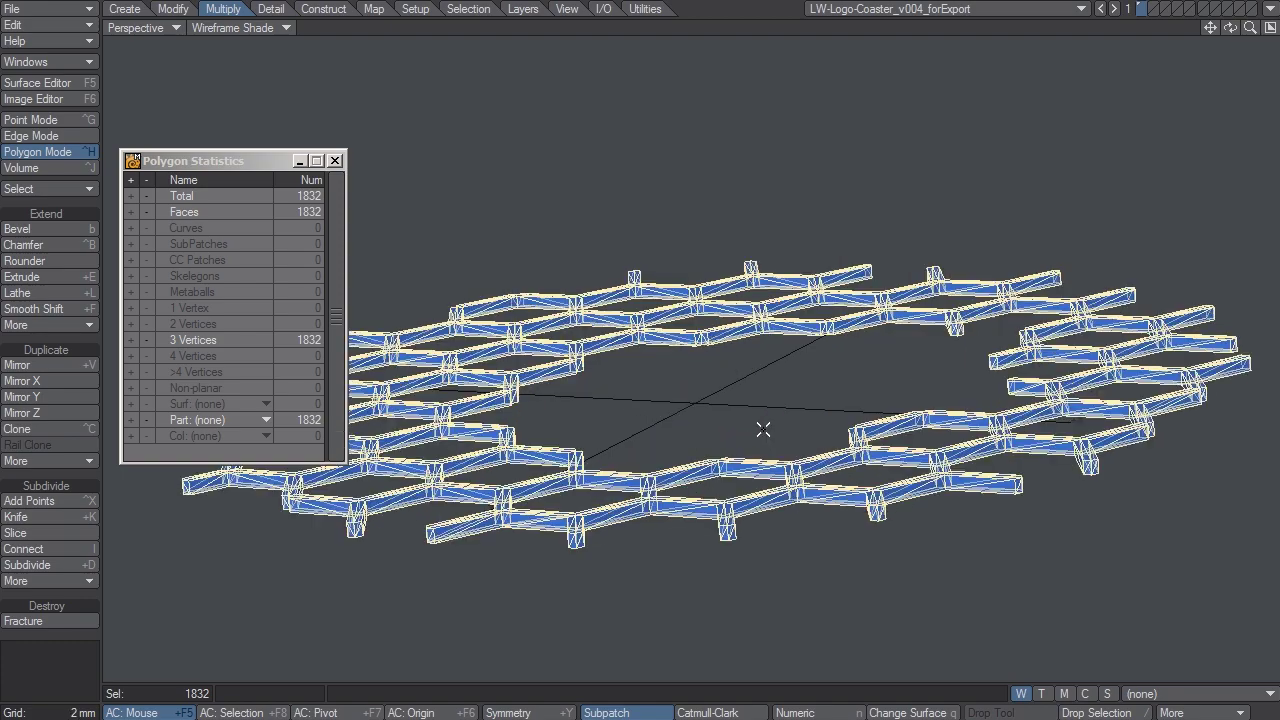
- Clear the lattice selection, show layer 2's full 231312-triangle coaster mesh, and fit it in view
click(146, 640)
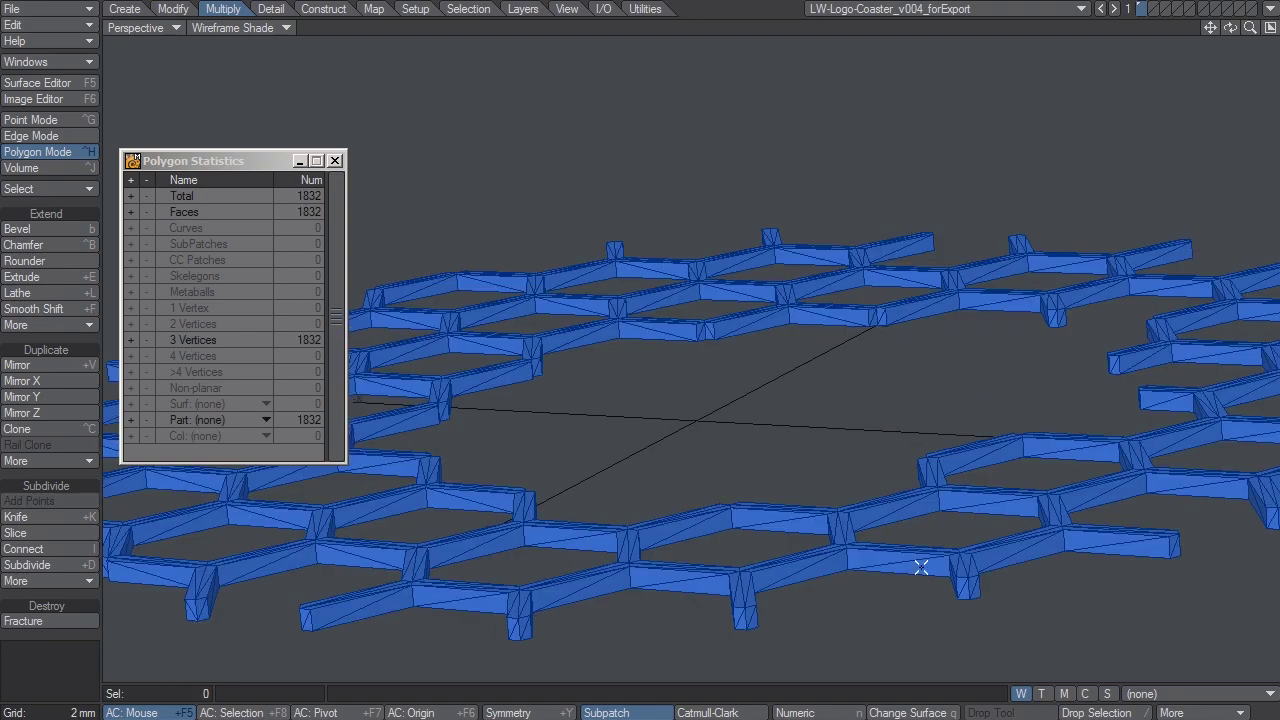
alt+drag(920, 563, 867, 559)
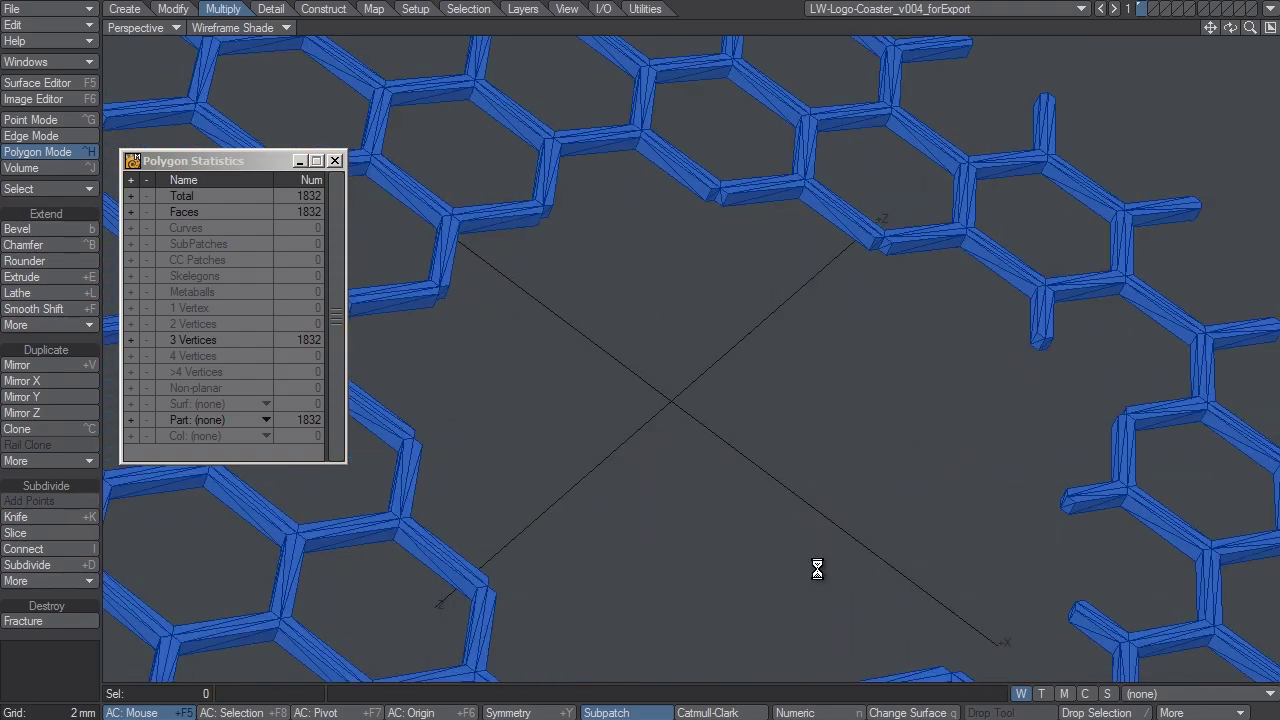
key(2)
key(a)
alt+drag(651, 346, 667, 393)
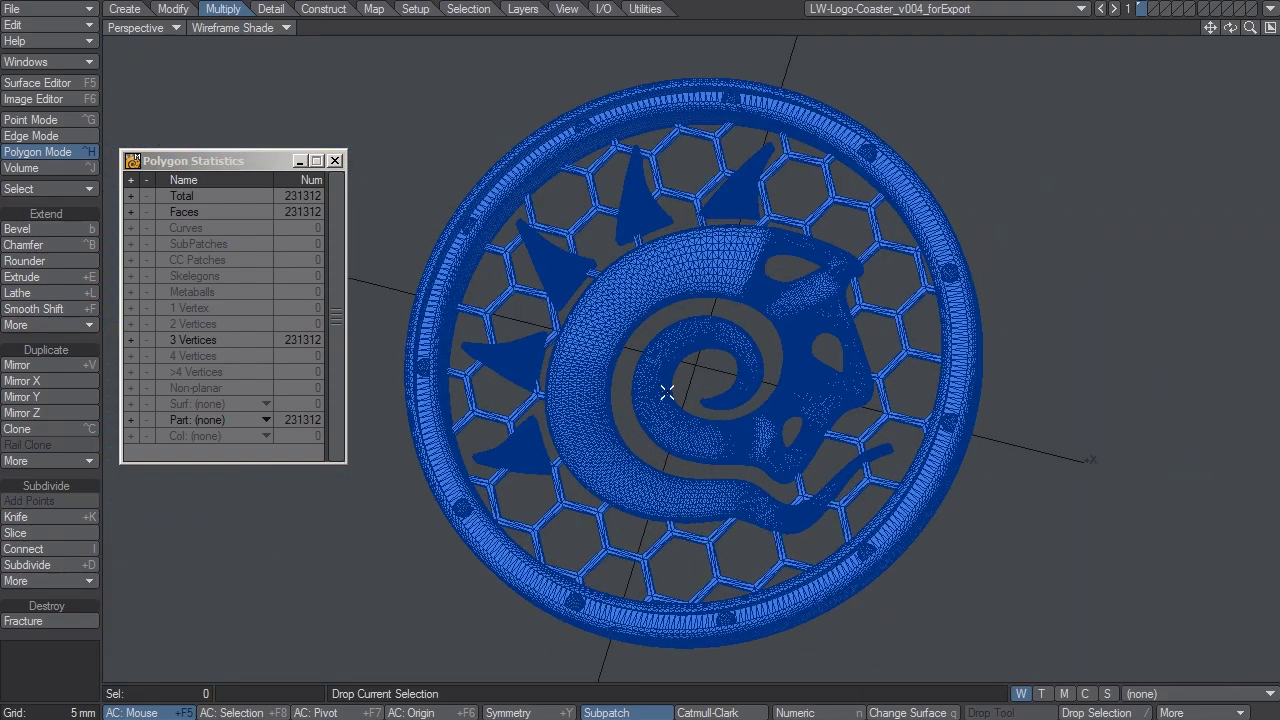
drag(457, 375, 434, 366)
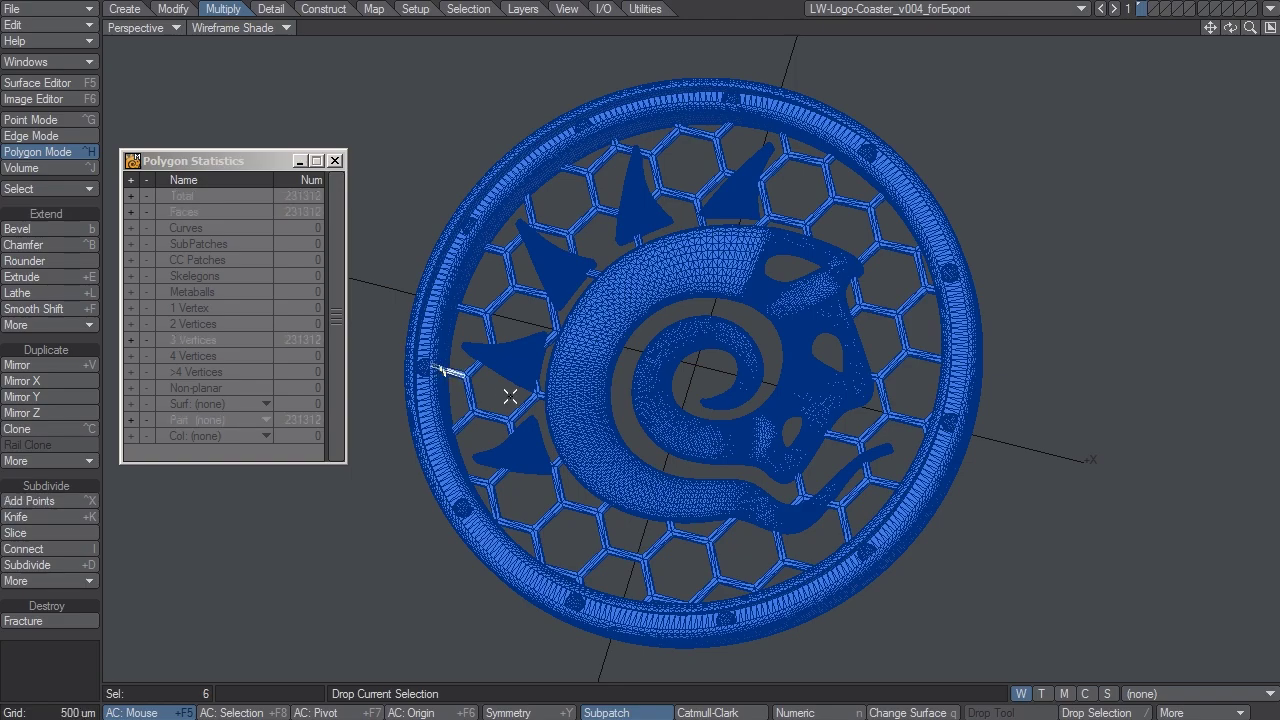
key(shift+a)
mouse_move(657, 434)
alt+mouse_down()
mouse_move(542, 419)
mouse_move(685, 404)
alt+mouse_up()
alt+drag(583, 431, 645, 392)
key(slash)
key(bracketright)
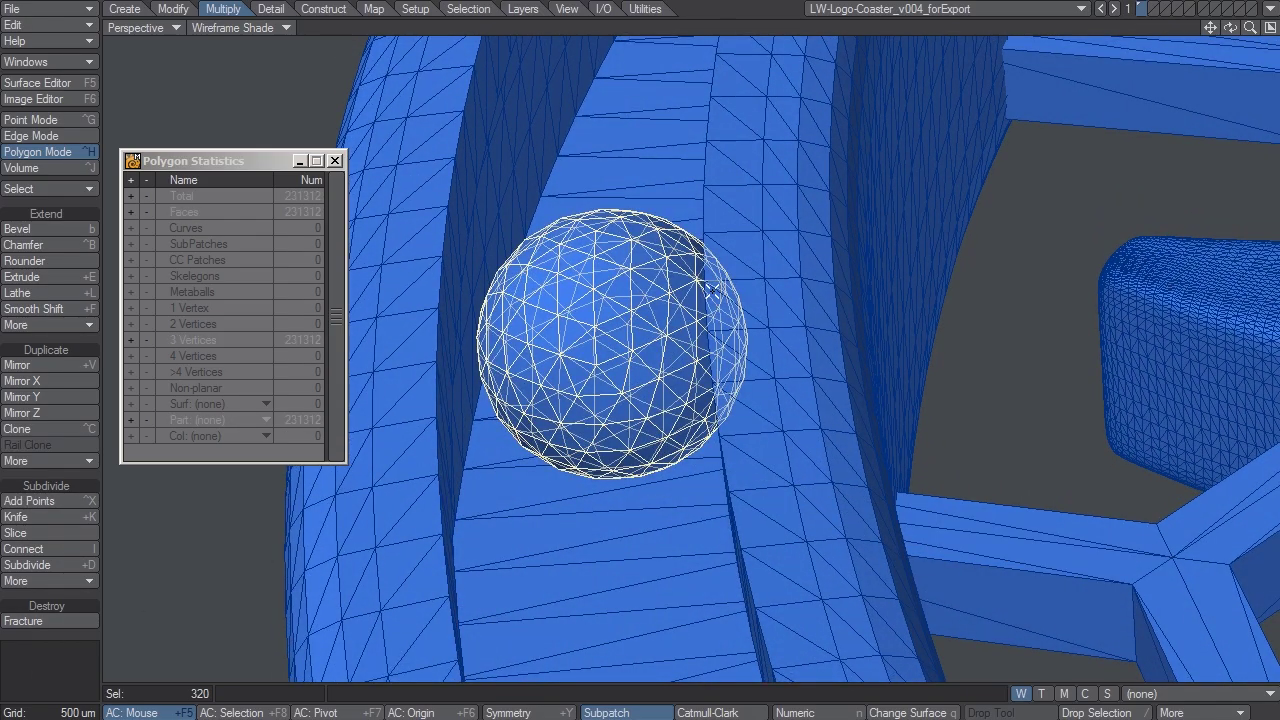
alt+drag(673, 467, 640, 362)
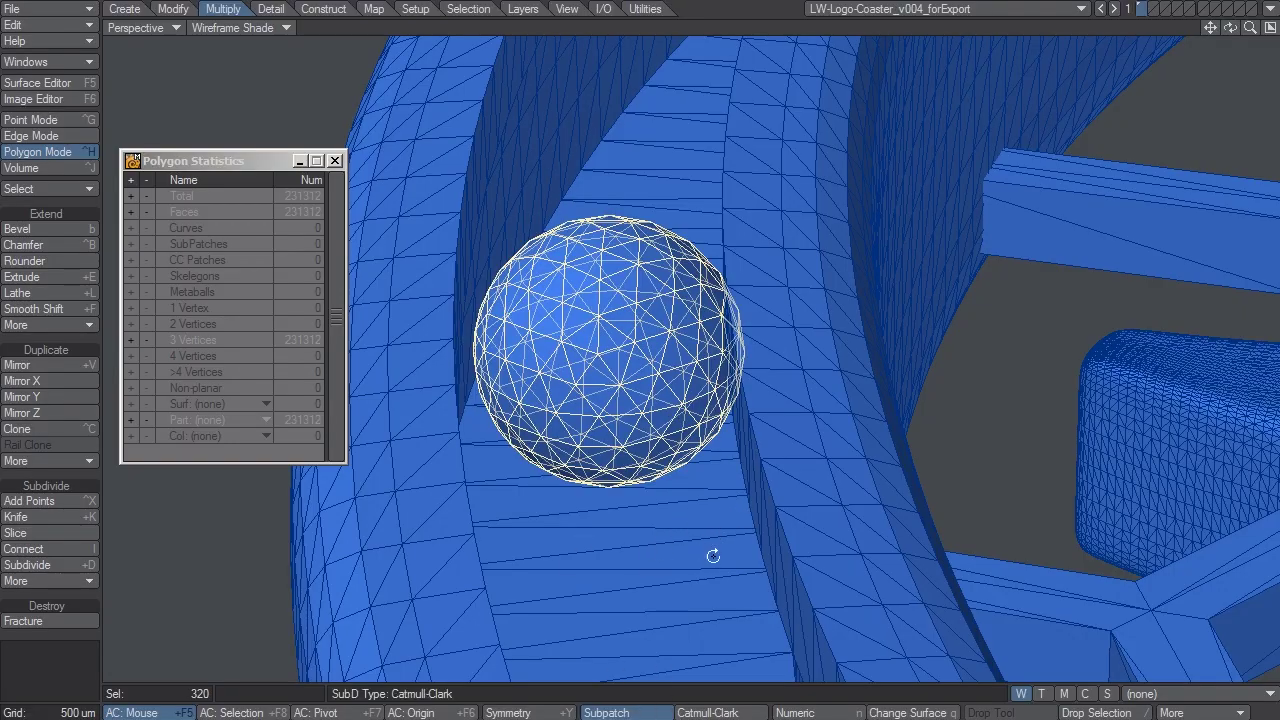
alt+drag(713, 556, 633, 422)
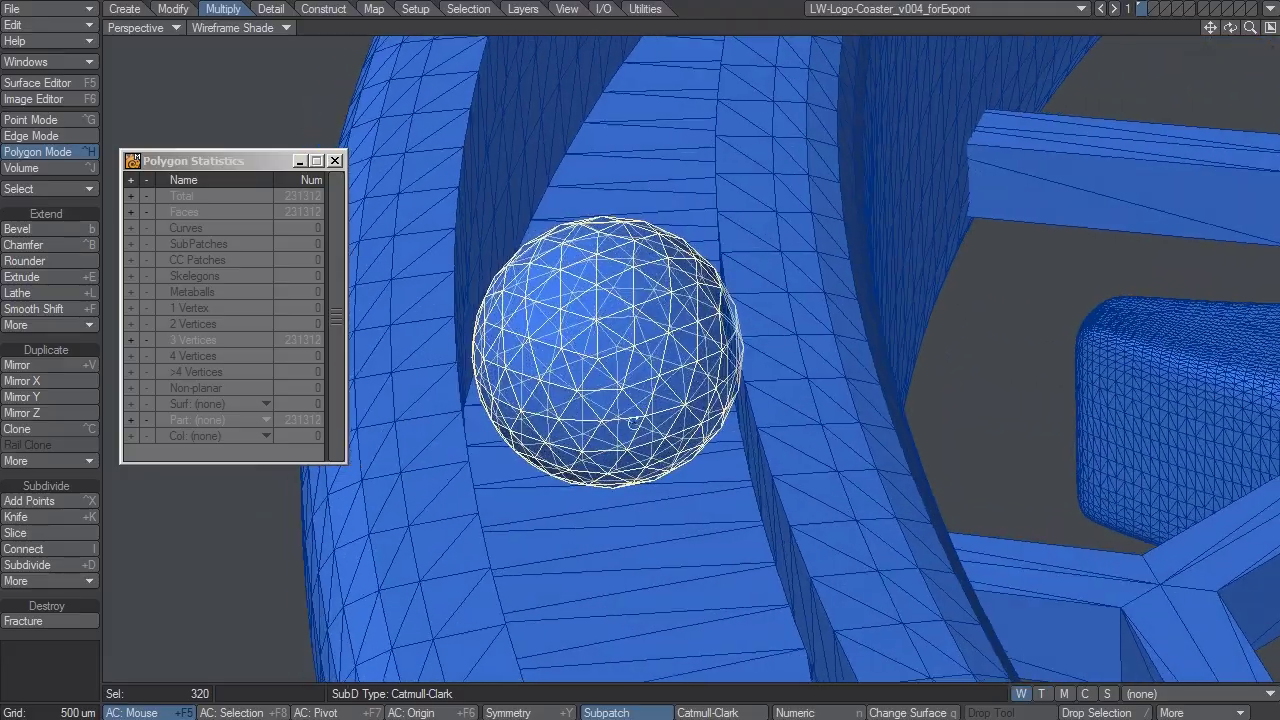
alt+drag(754, 383, 705, 386)
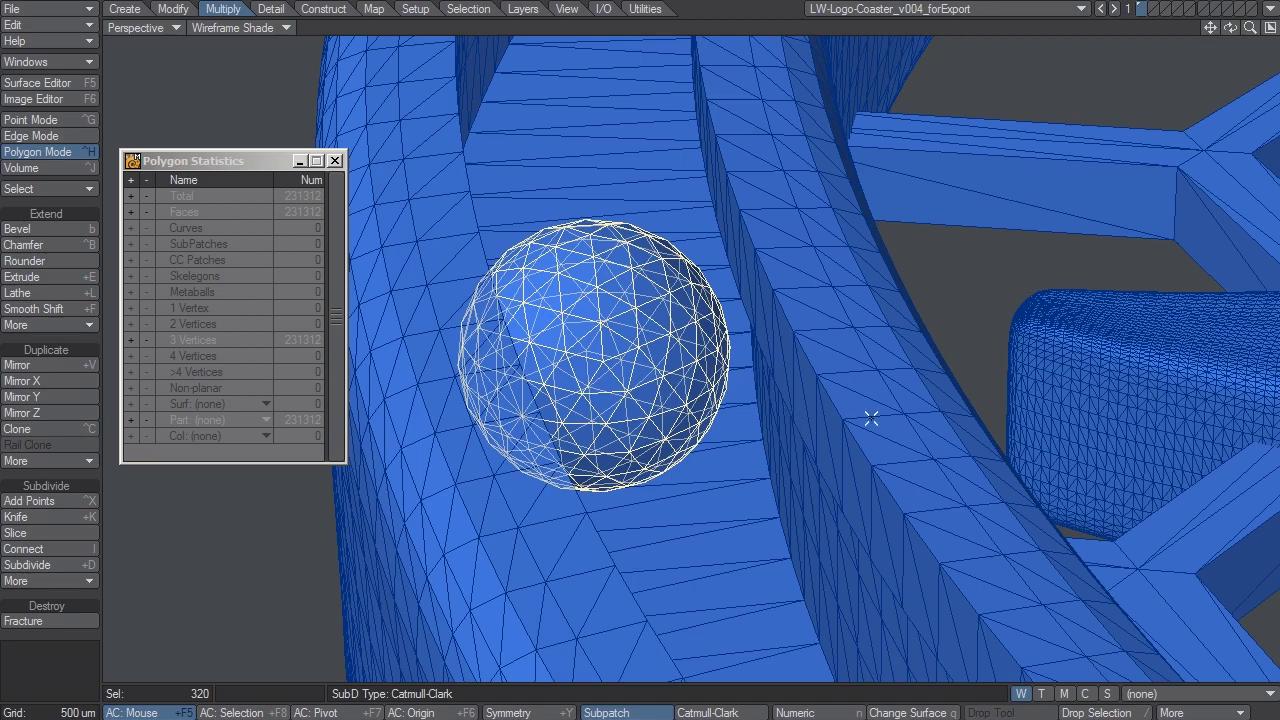
alt+drag(989, 456, 937, 472)
alt+drag(996, 575, 717, 513)
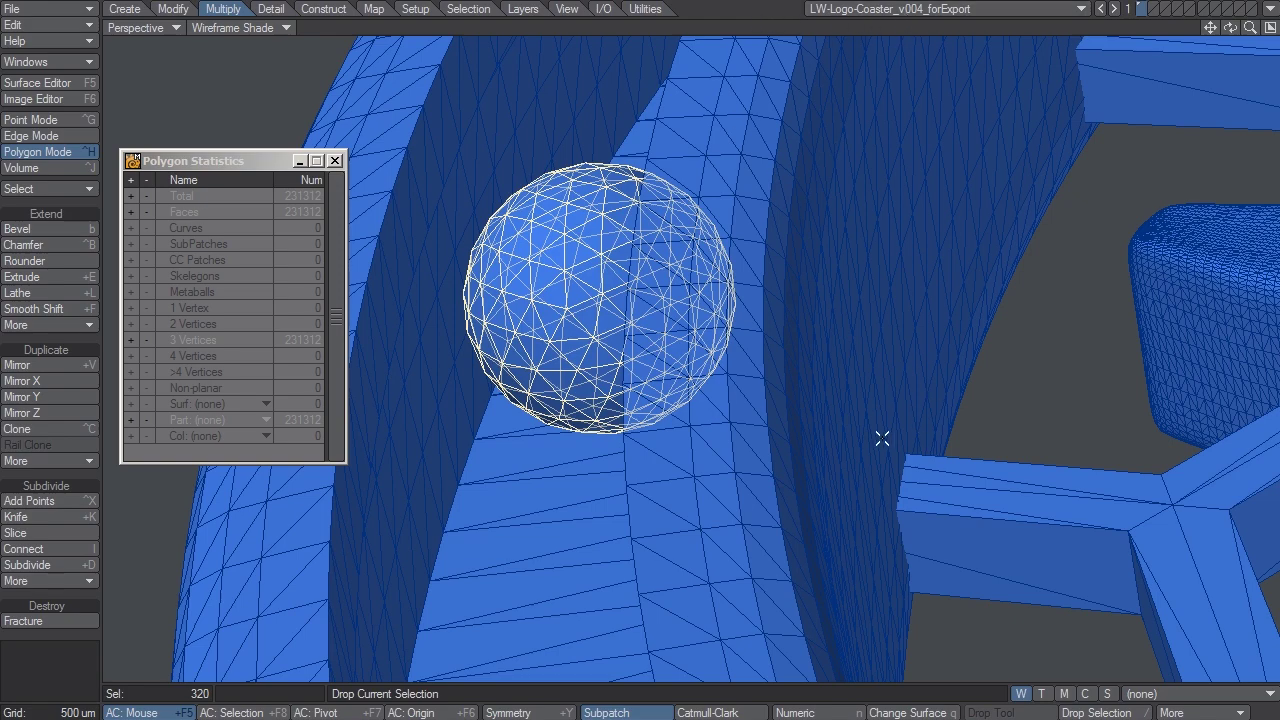
key(a)
alt+drag(745, 409, 767, 460)
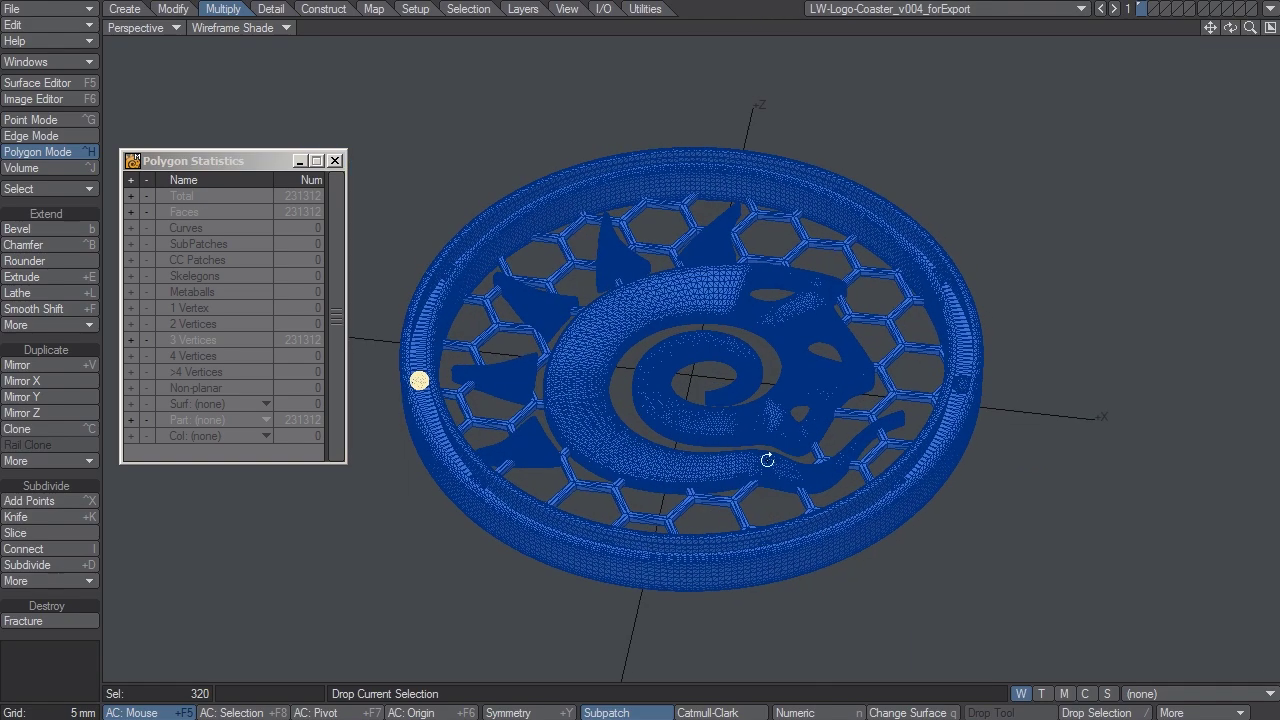
click(33, 660)
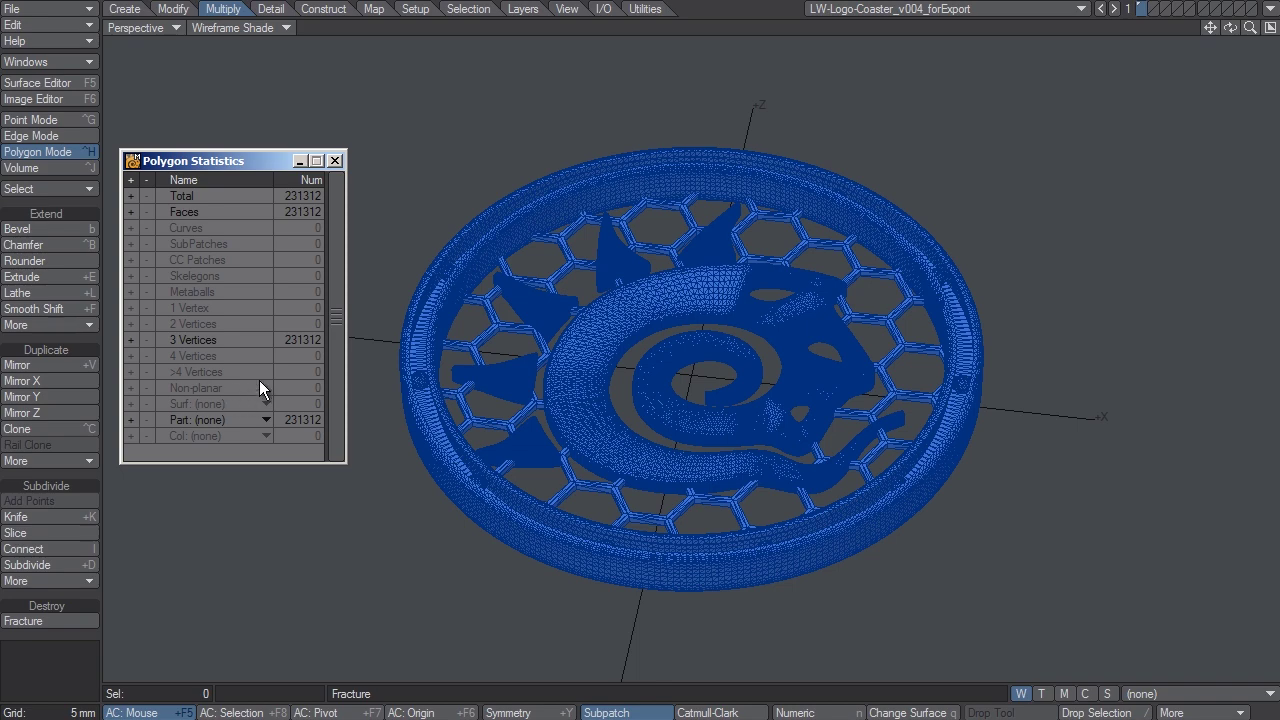
alt+drag(746, 406, 730, 497)
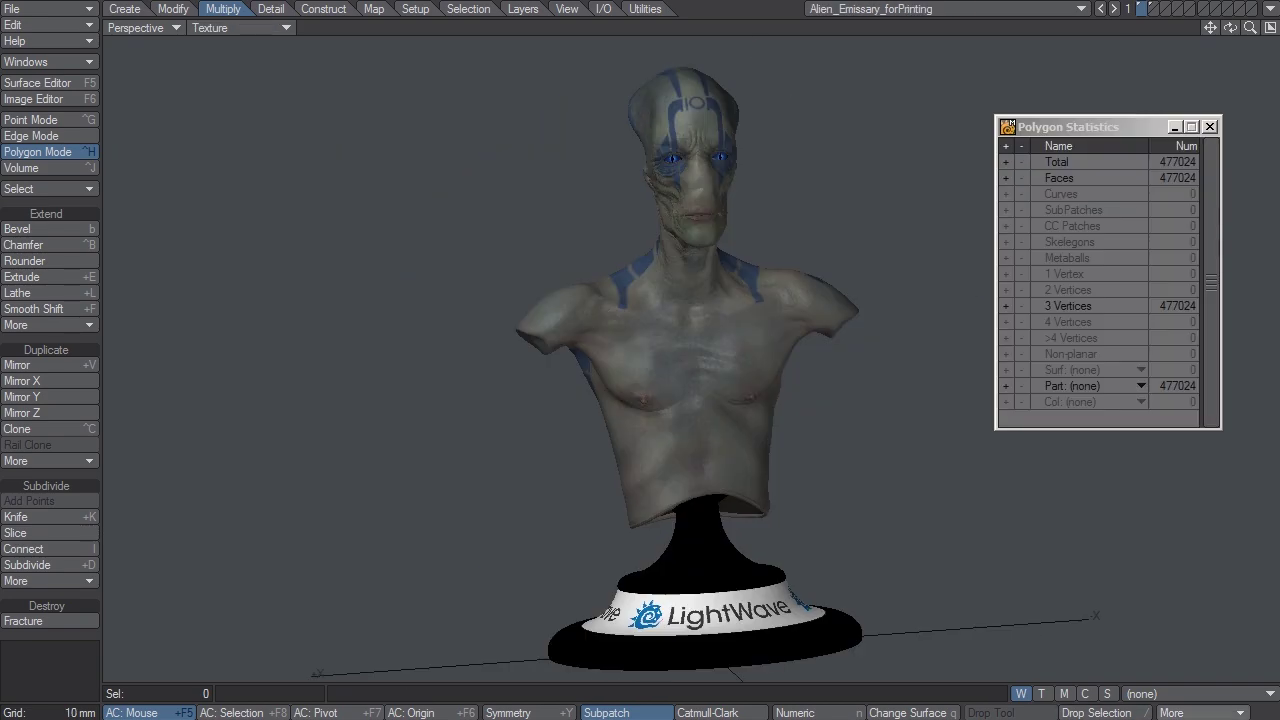
- Review the alien bust's images in the Image Editor, then orbit the bust from the side
alt+drag(680, 403, 663, 460)
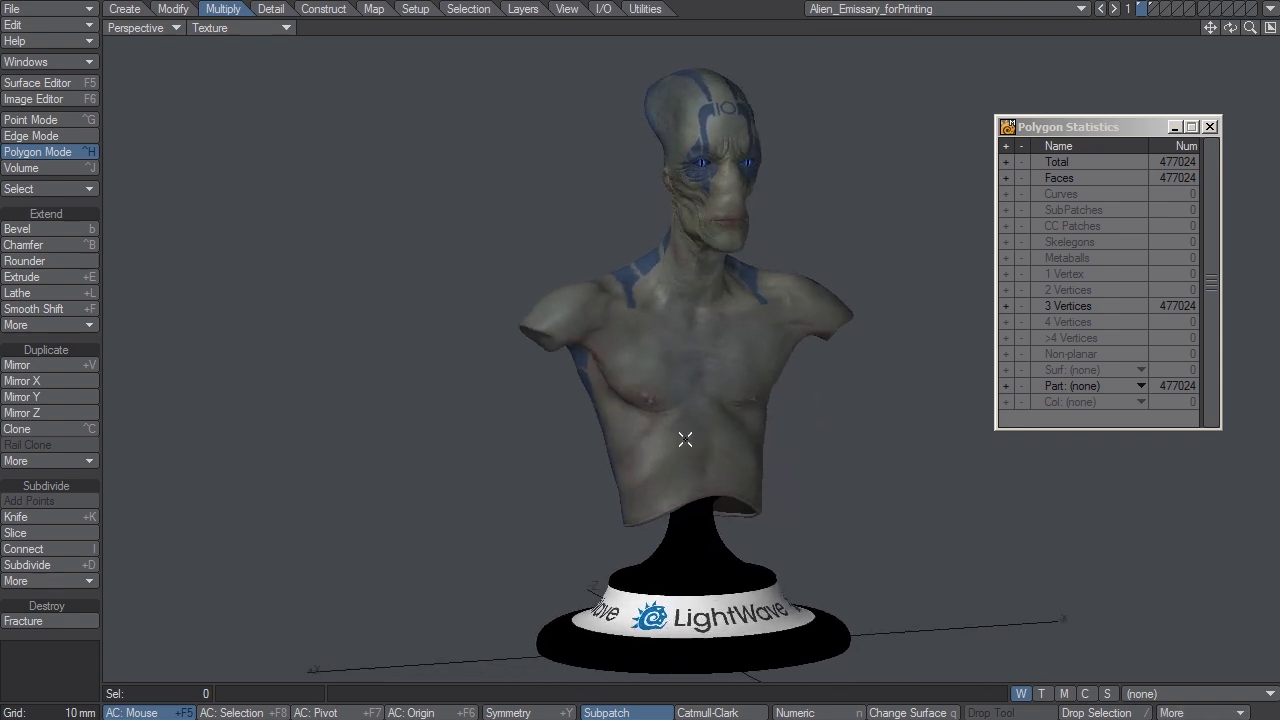
click(61, 100)
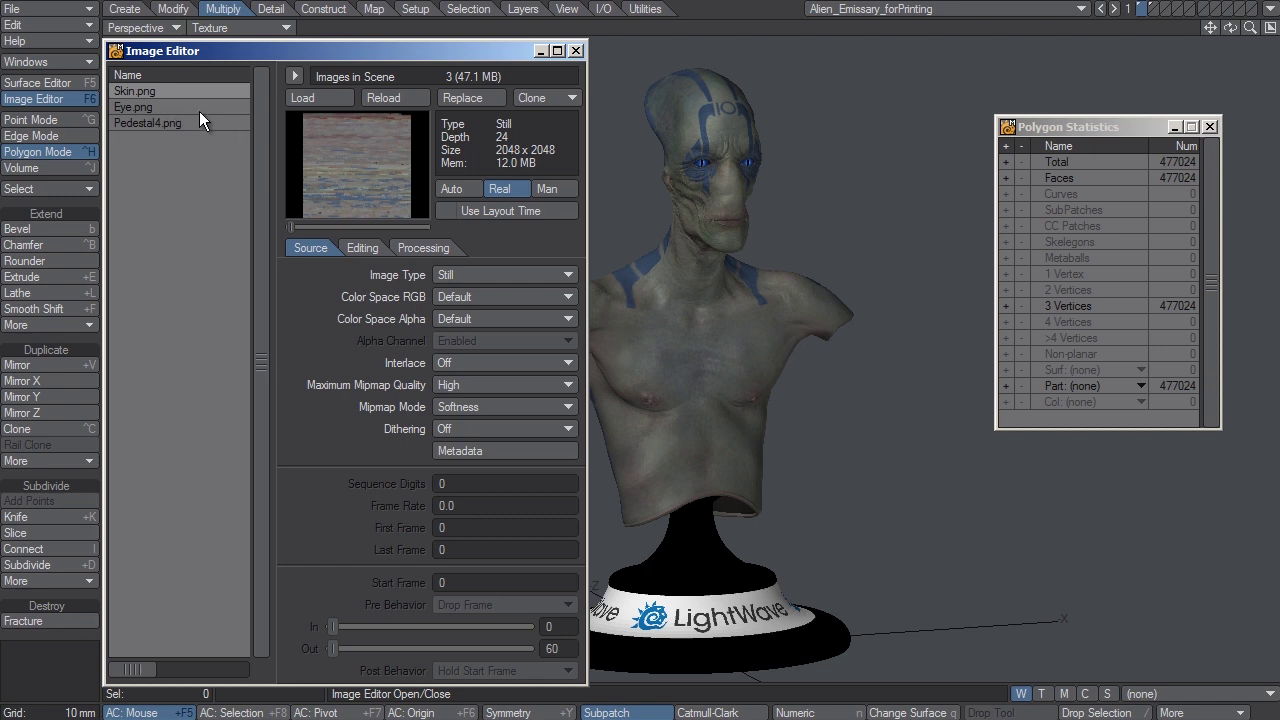
click(576, 51)
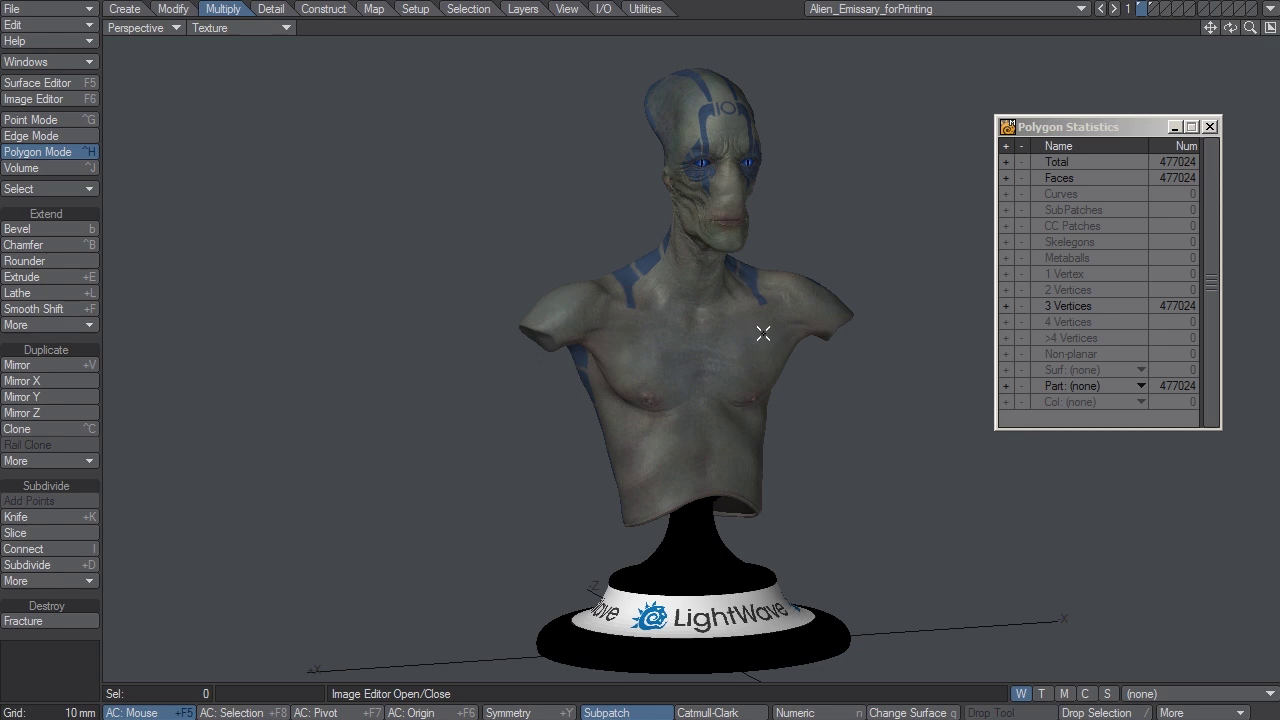
alt+drag(762, 396, 790, 382)
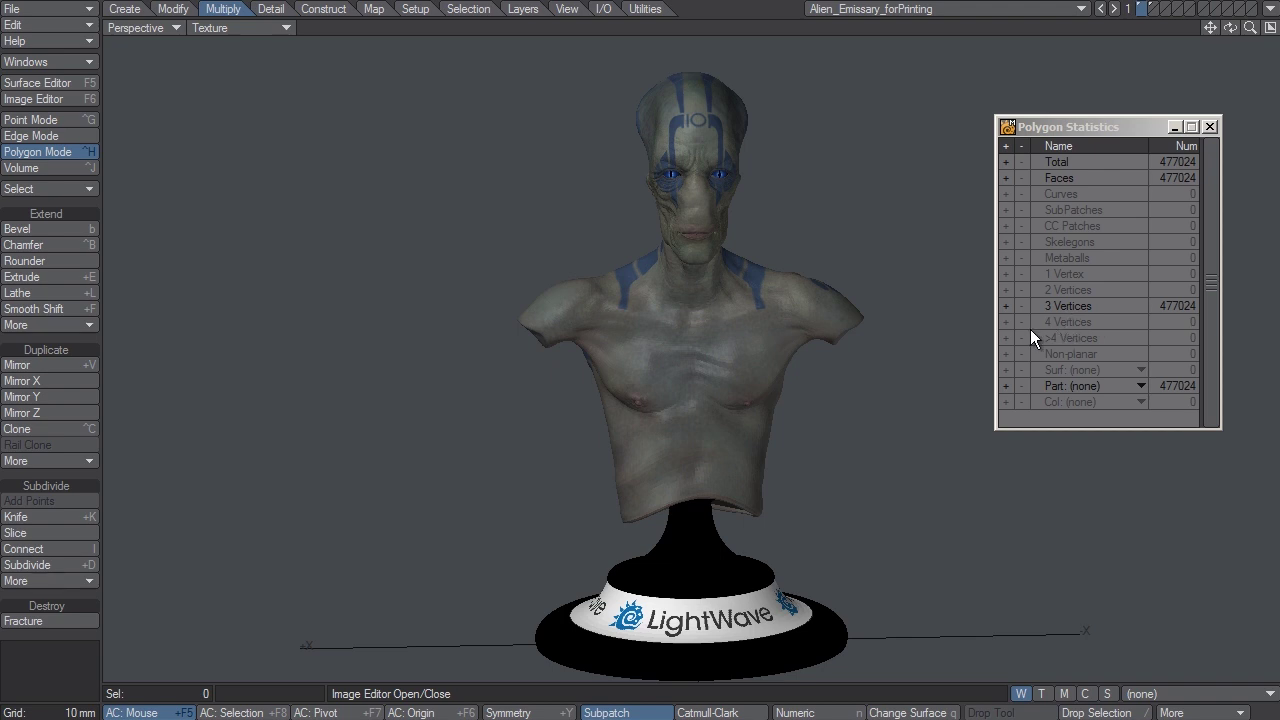
alt+drag(674, 377, 848, 376)
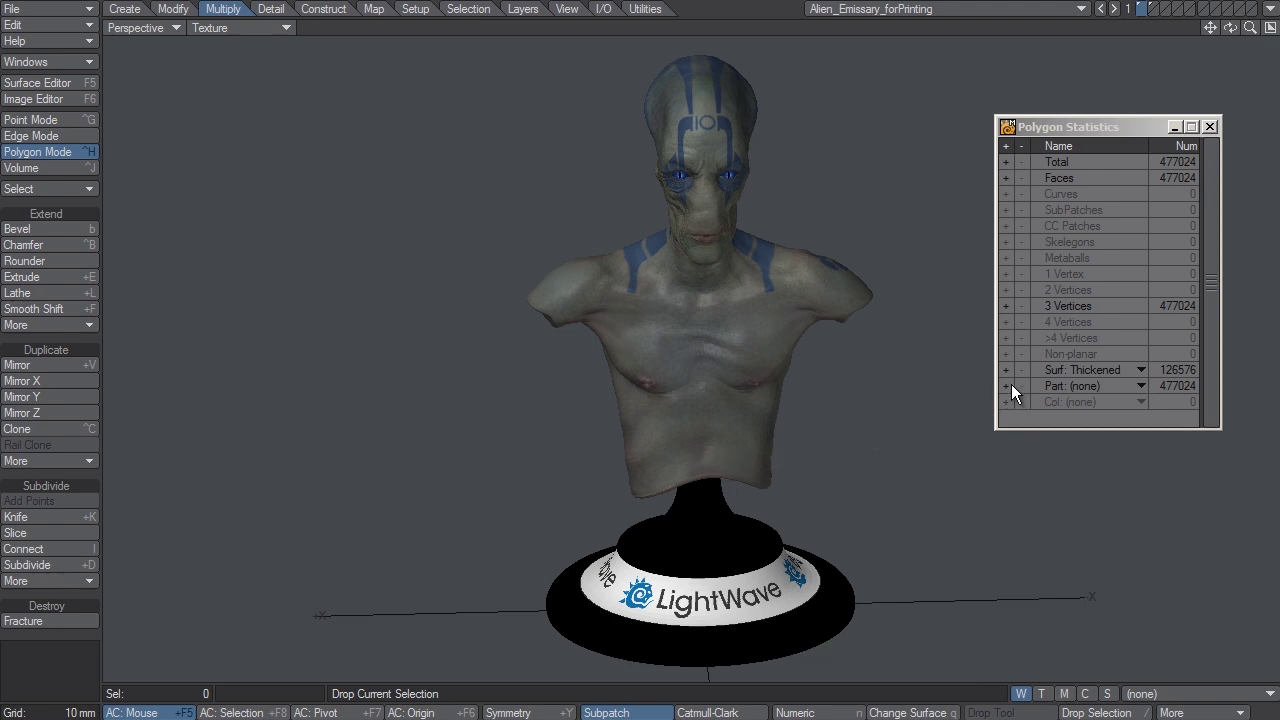
click(1006, 369)
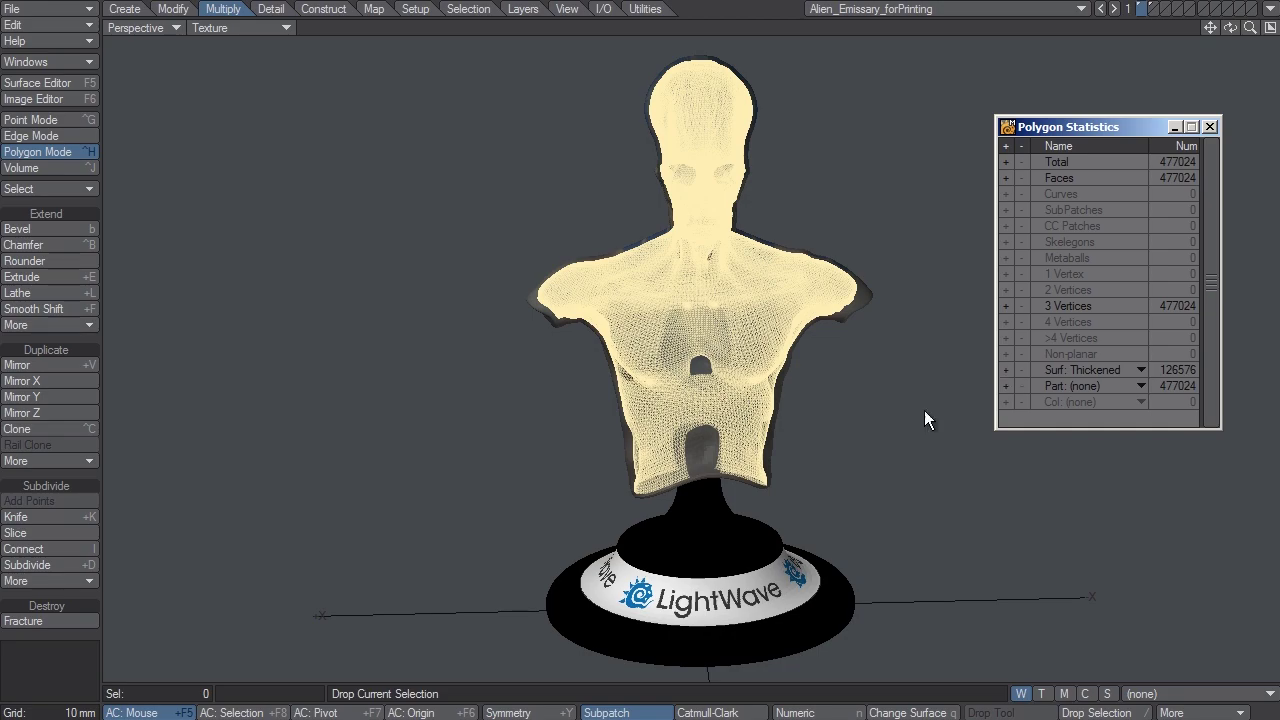
alt+drag(826, 449, 777, 400)
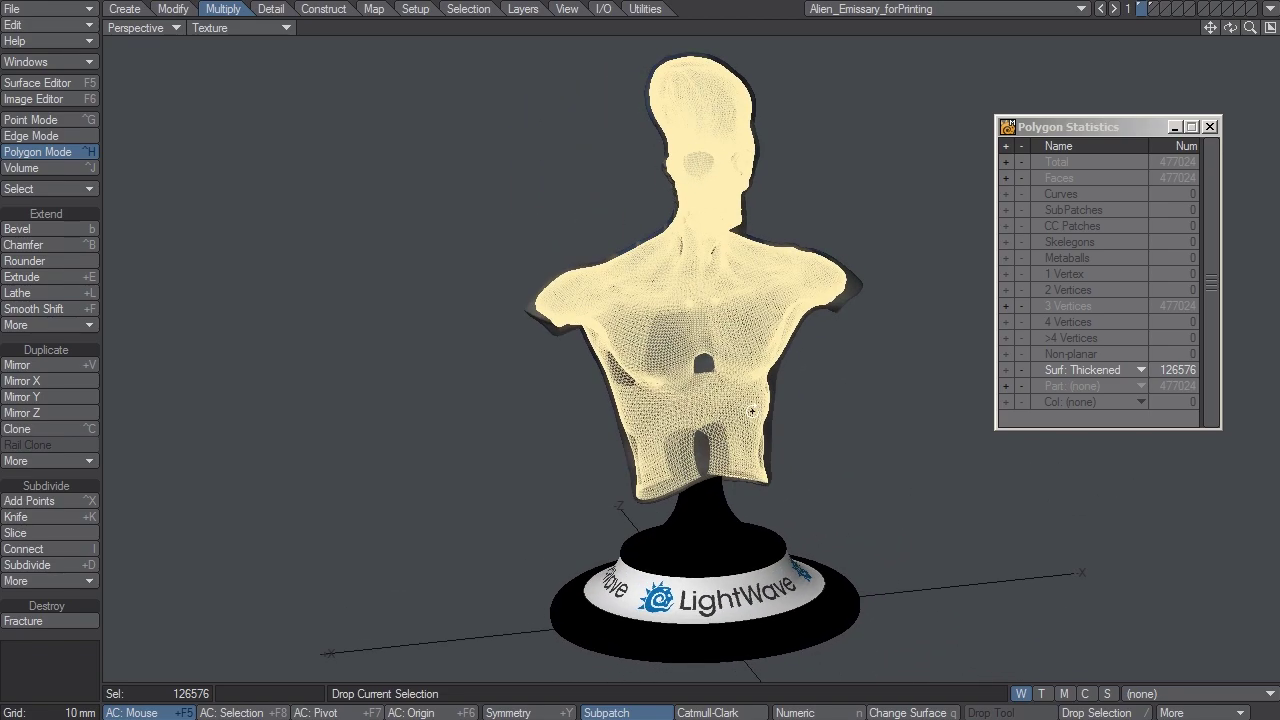
click(1022, 373)
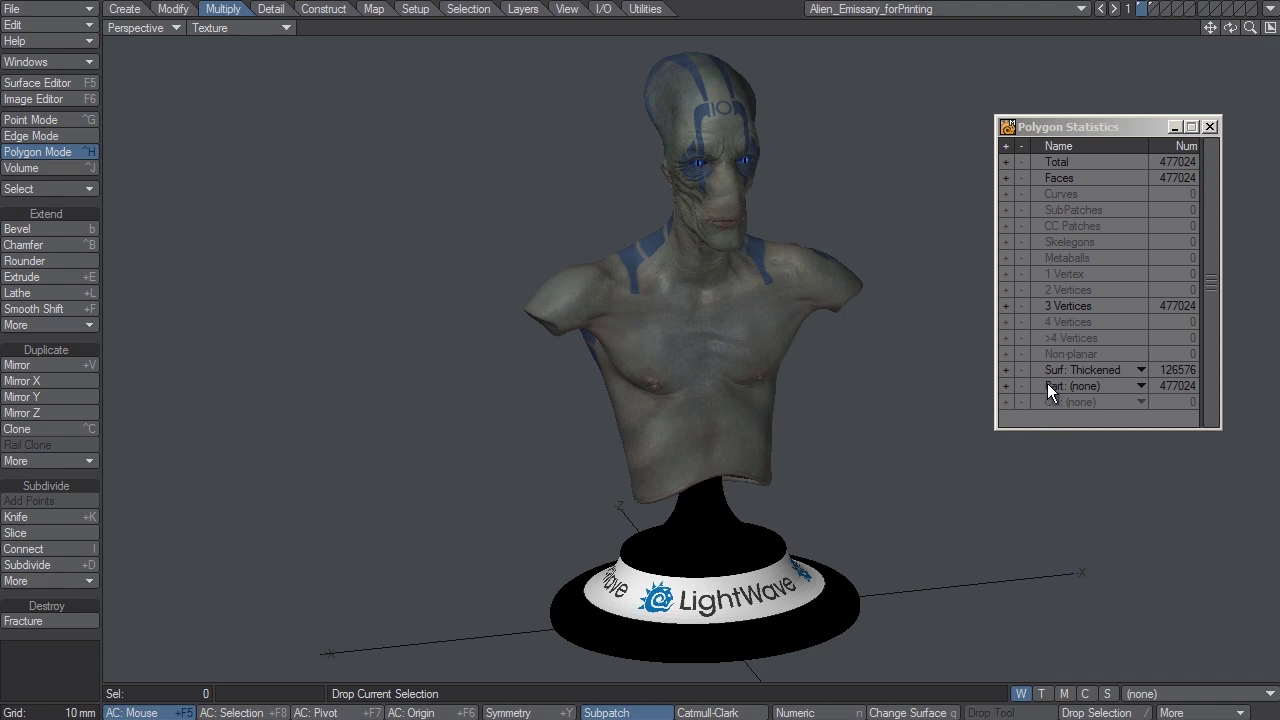
click(1068, 367)
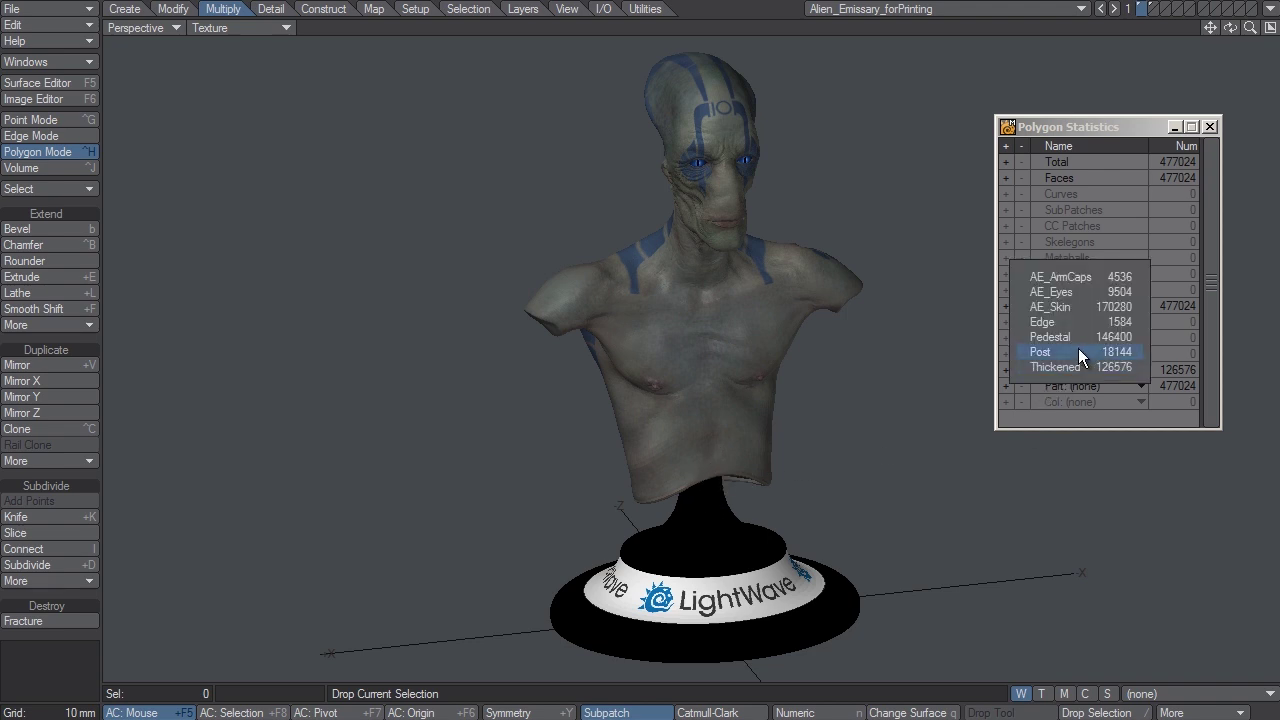
click(1078, 348)
click(1006, 369)
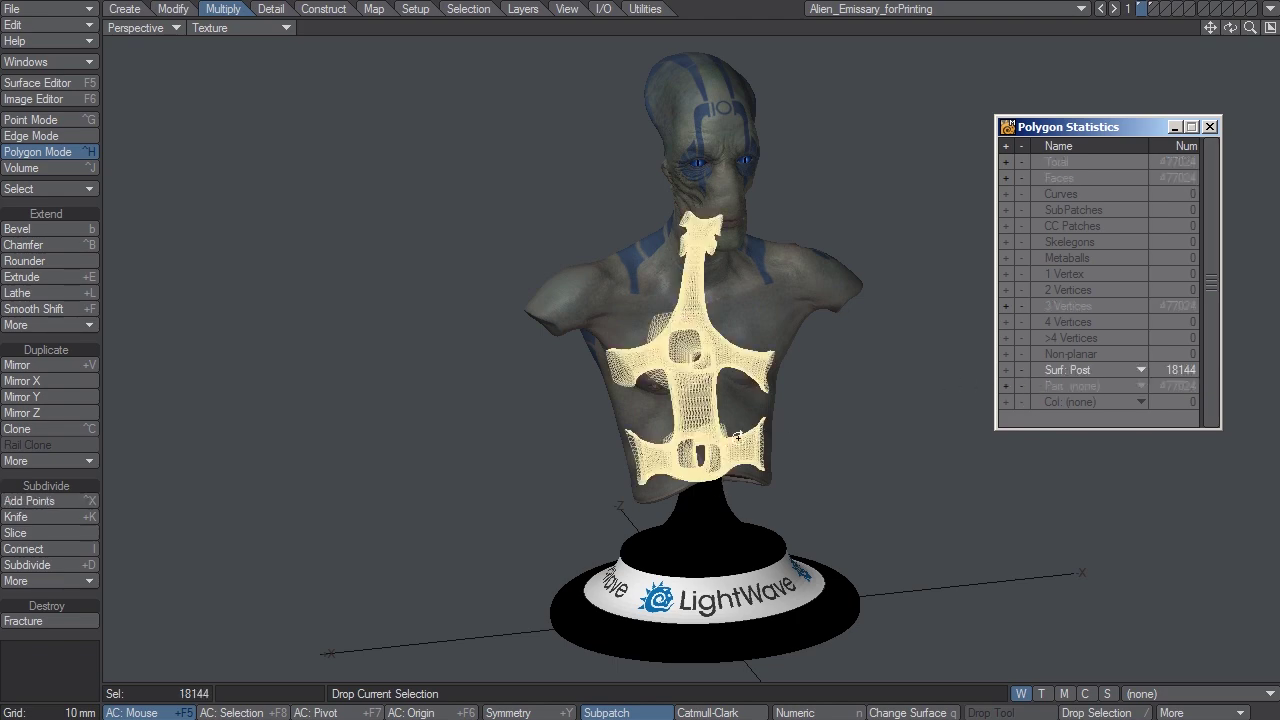
alt+drag(739, 437, 704, 496)
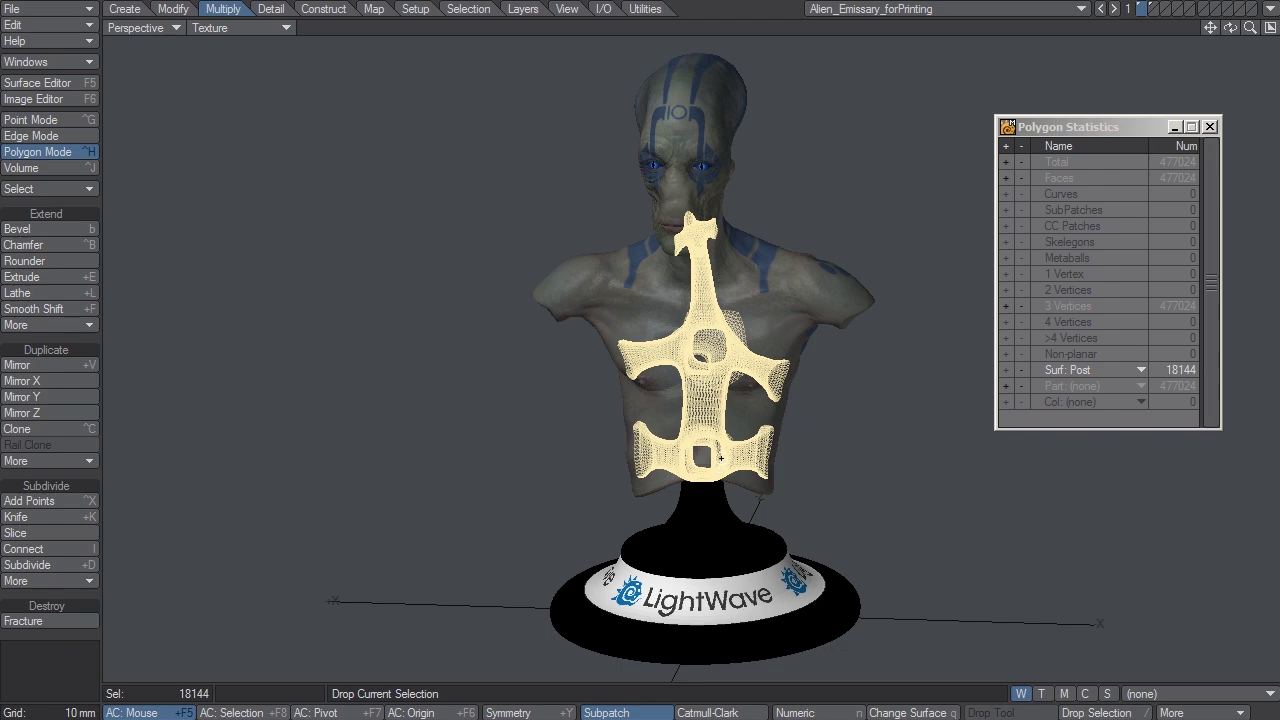
alt+drag(705, 440, 703, 375)
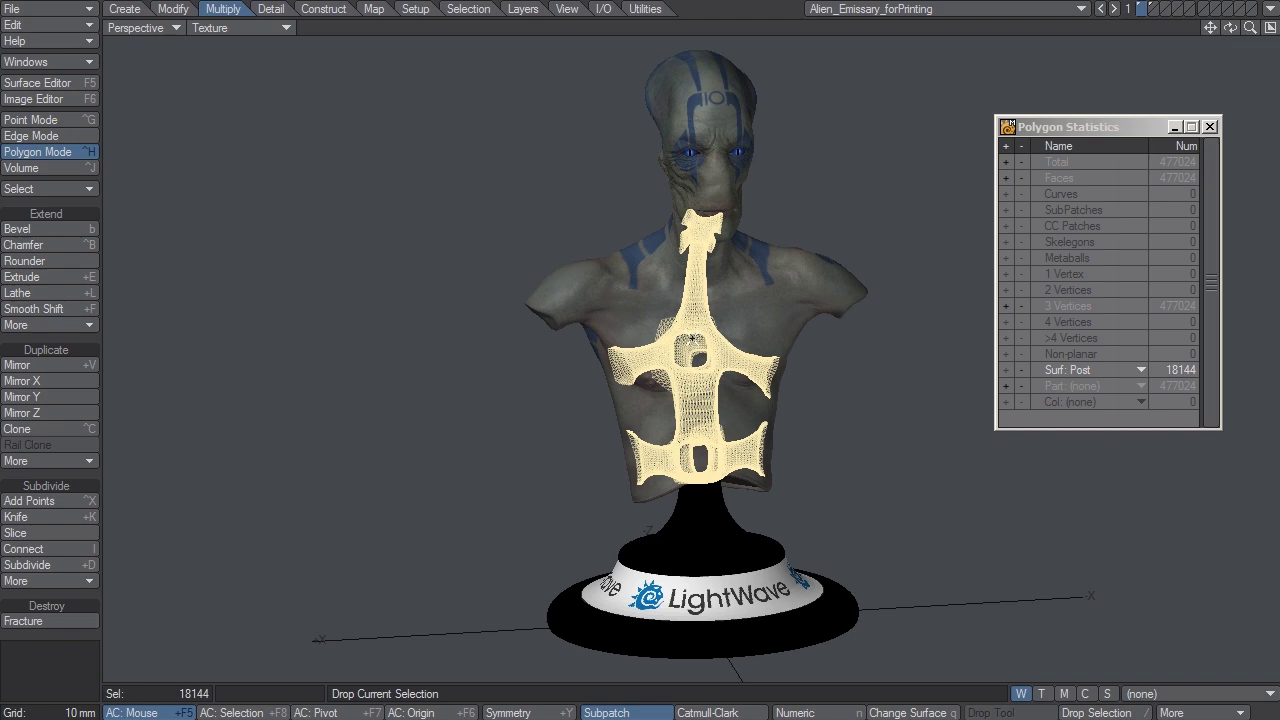
alt+drag(701, 321, 674, 457)
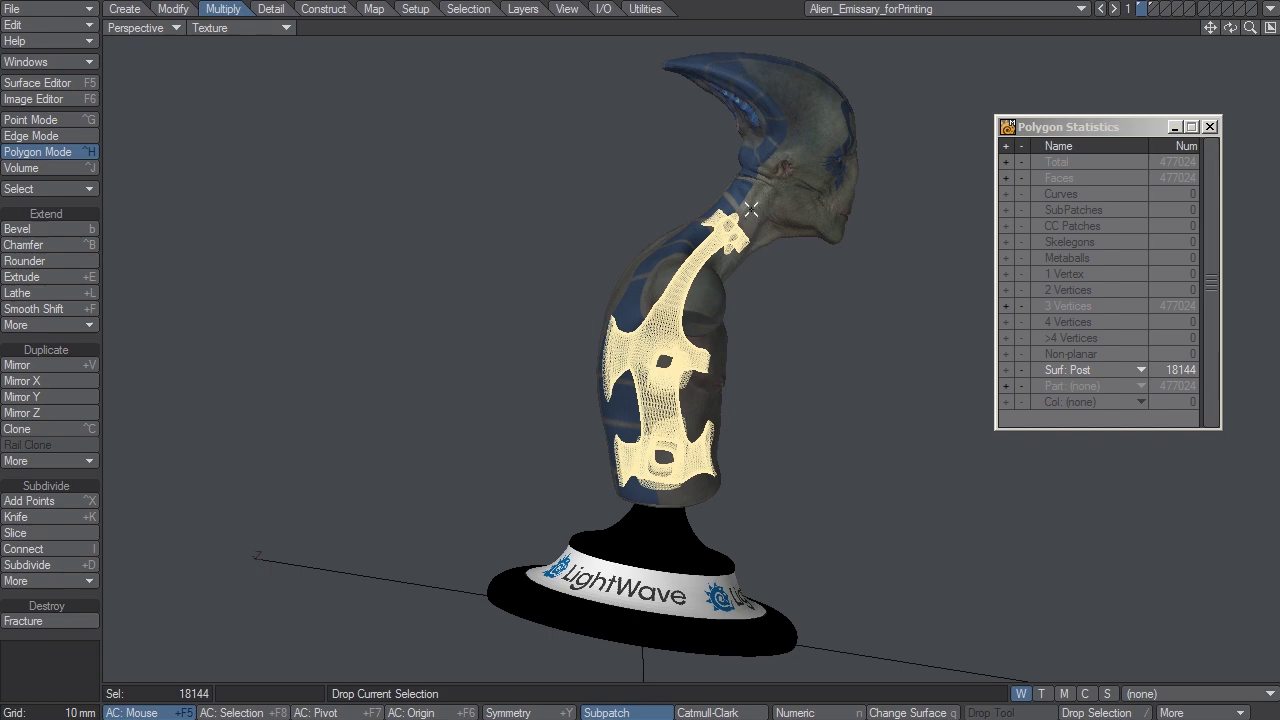
mouse_move(737, 374)
alt+mouse_down()
mouse_move(743, 320)
mouse_move(698, 391)
mouse_move(730, 360)
mouse_move(715, 400)
mouse_move(741, 376)
alt+mouse_up()
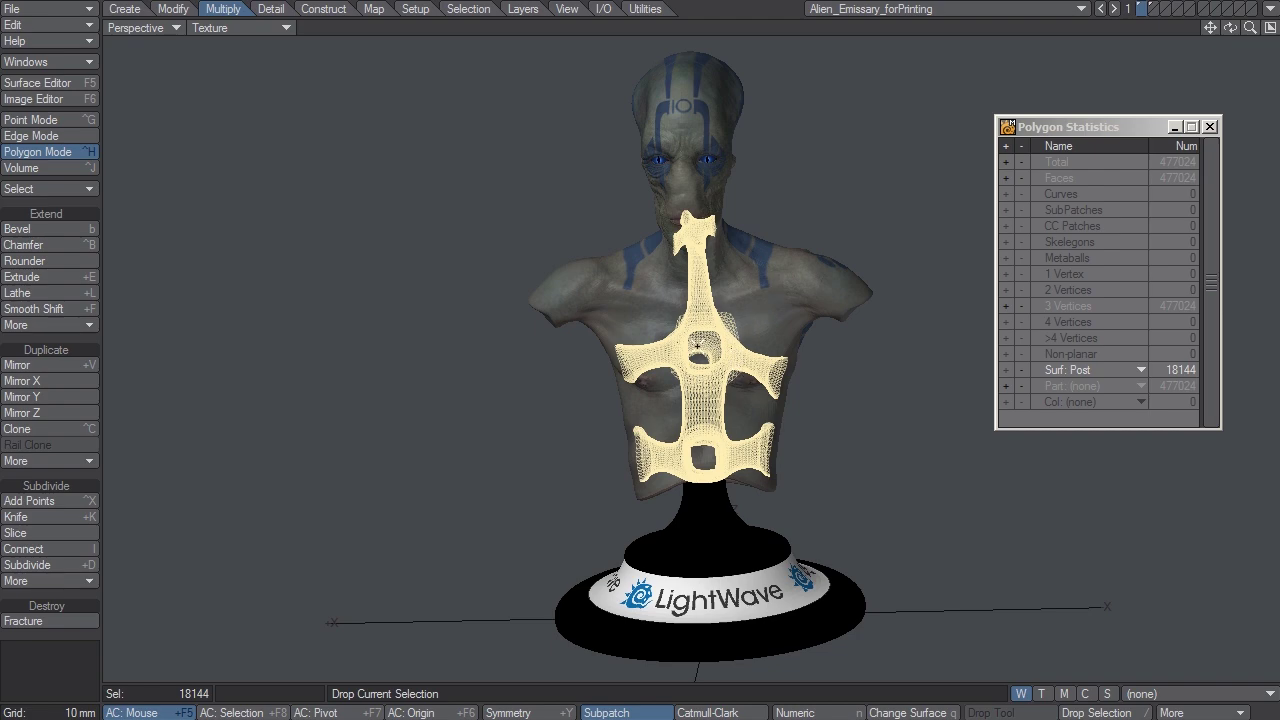
alt+drag(813, 376, 757, 368)
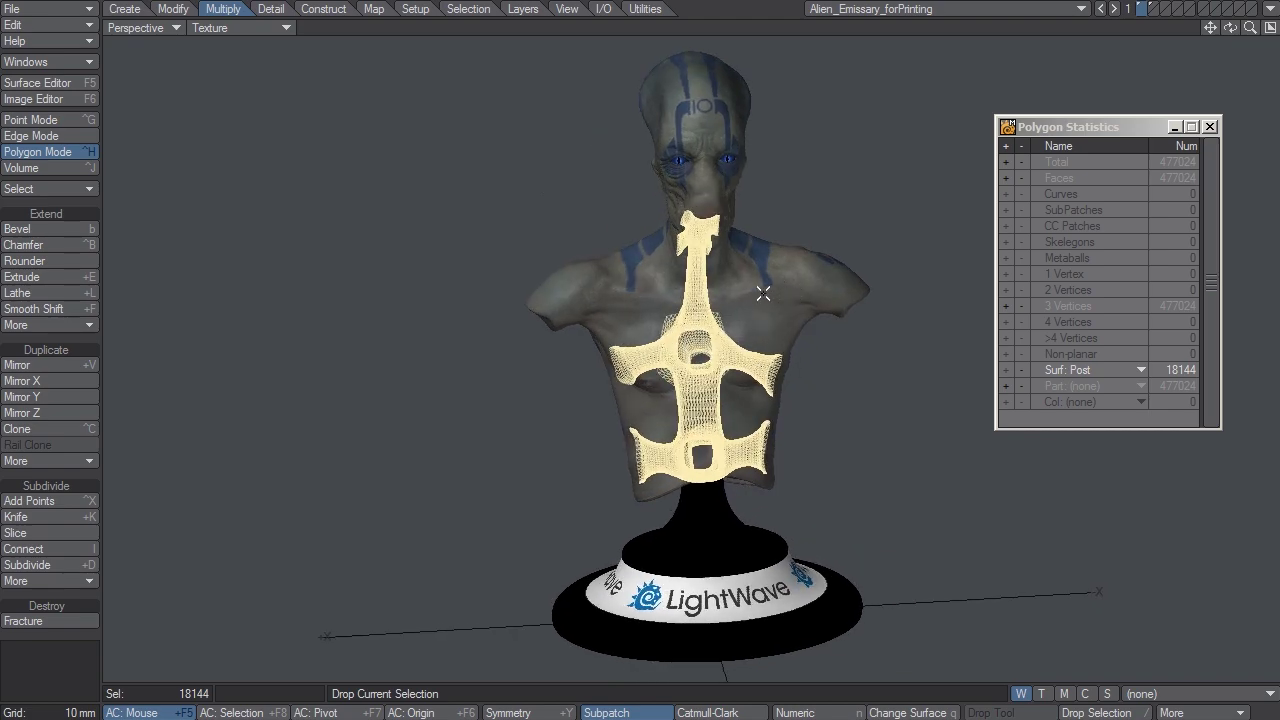
alt+drag(672, 311, 751, 323)
alt+drag(763, 396, 723, 485)
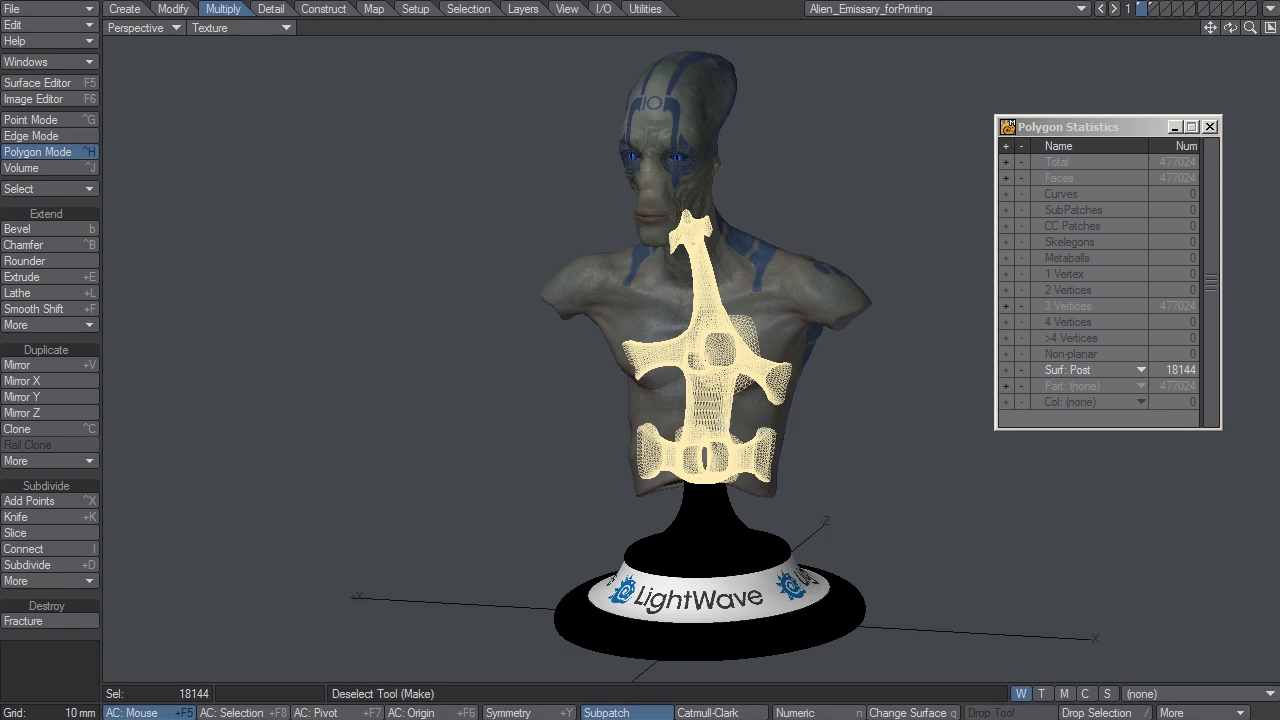
click(1021, 370)
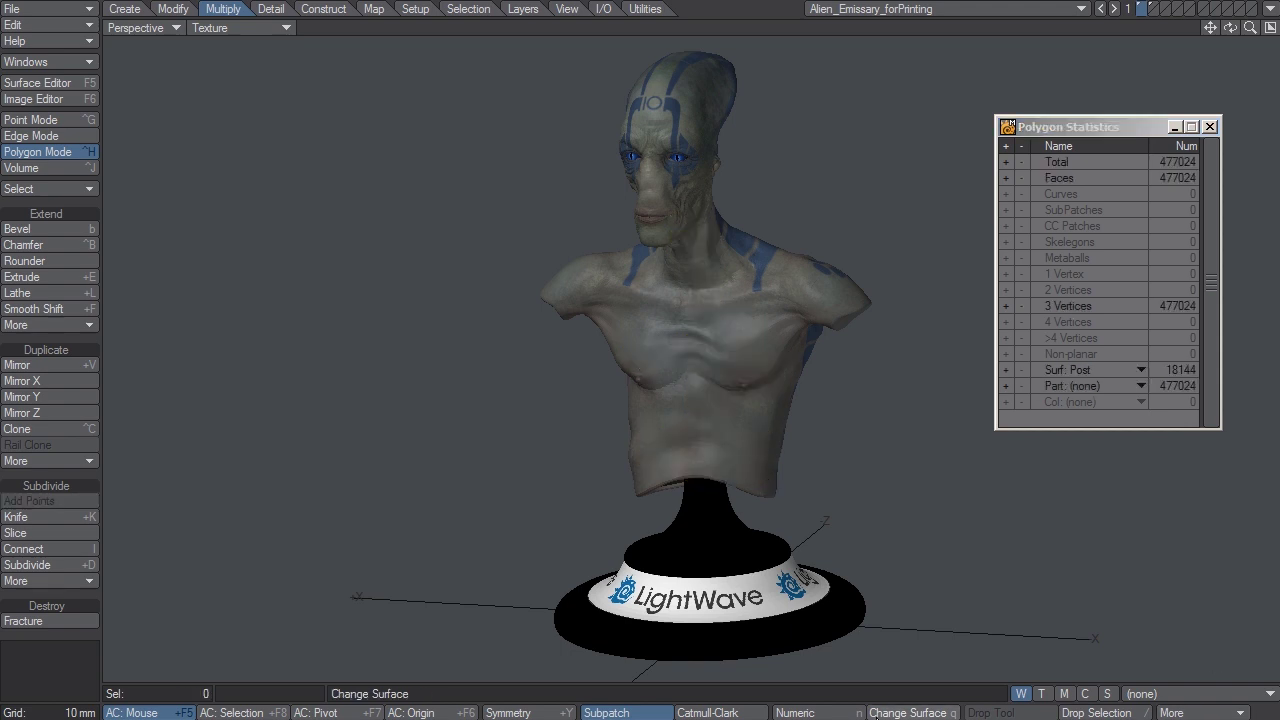